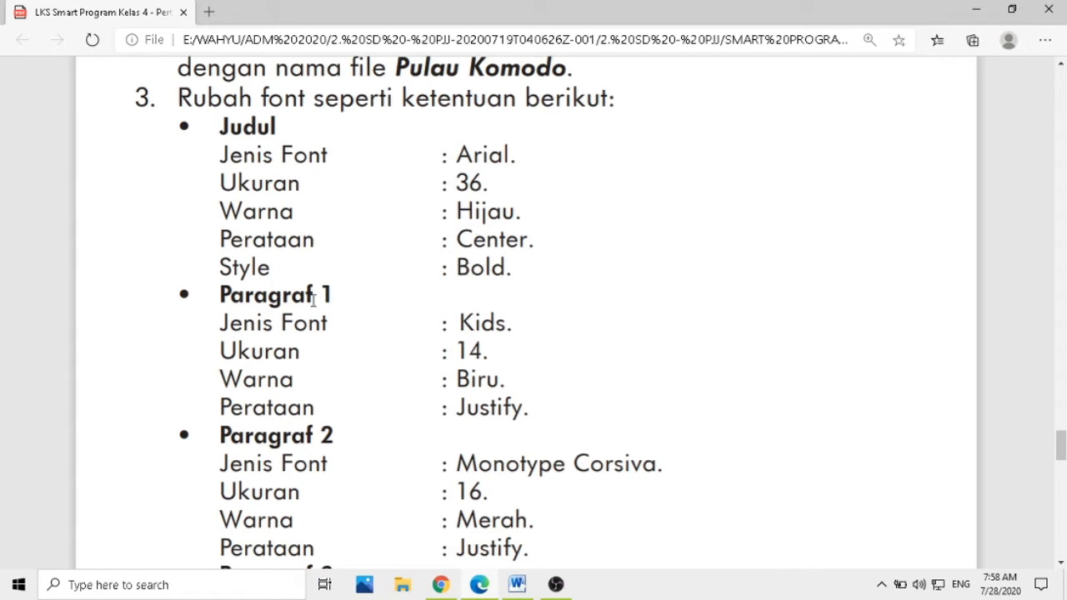
Step: Review the worksheet's font, size, colour and alignment requirements for the title and paragraphs 1 to 3
scroll(273, 311, "down", 1)
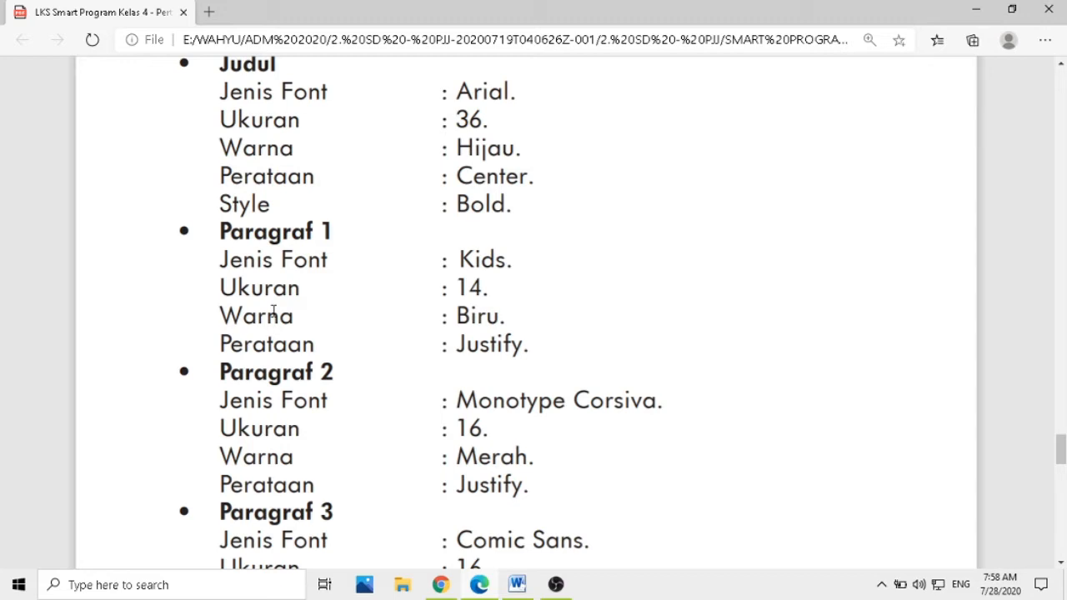
scroll(273, 311, "down", 2)
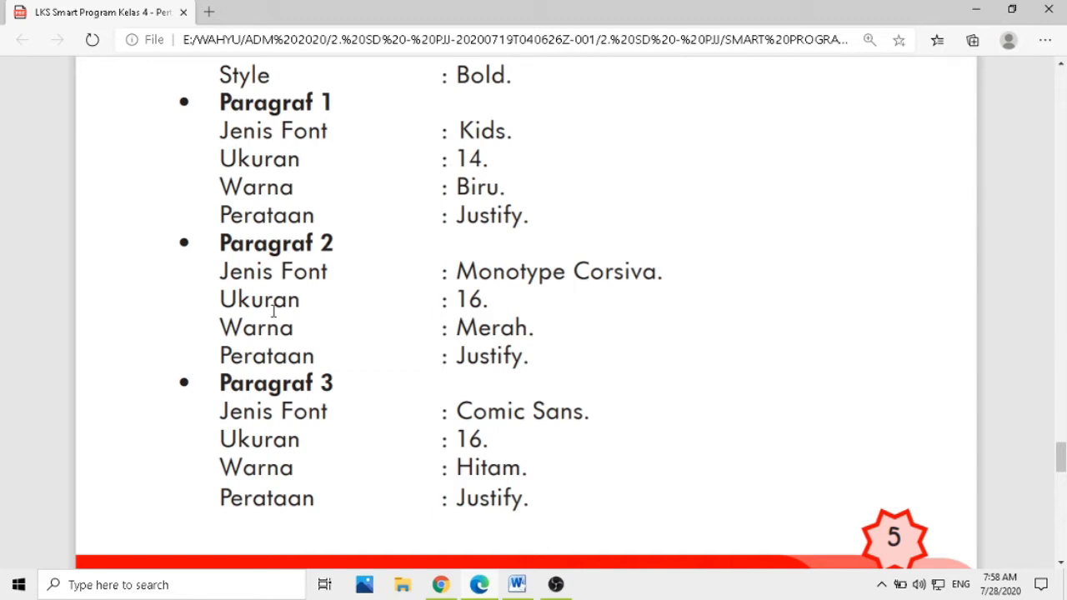
scroll(272, 311, "down", 2)
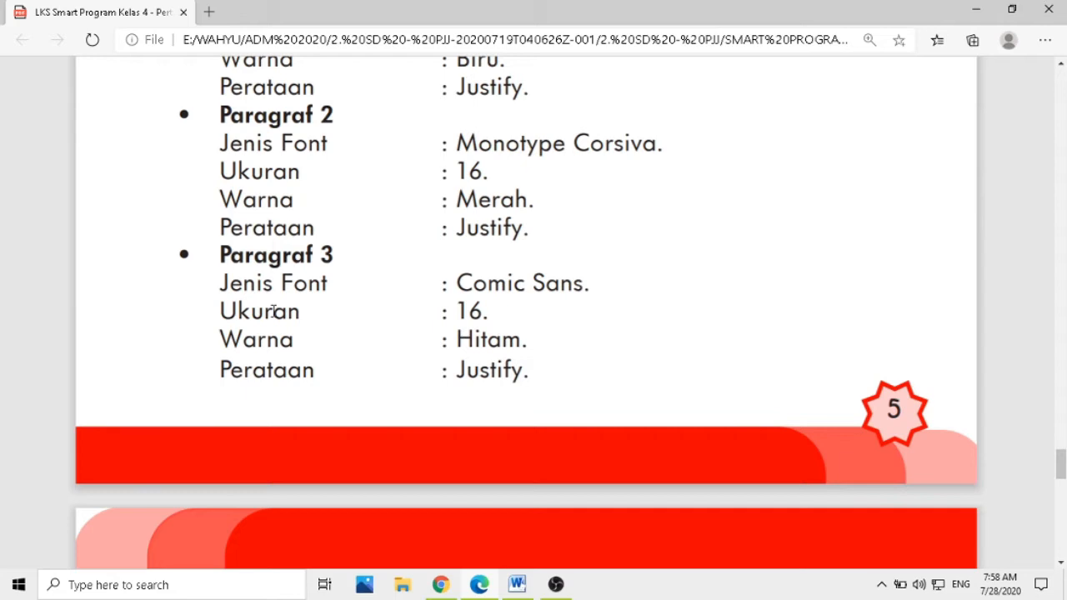
scroll(272, 311, "up", 2)
scroll(272, 311, "down", 1)
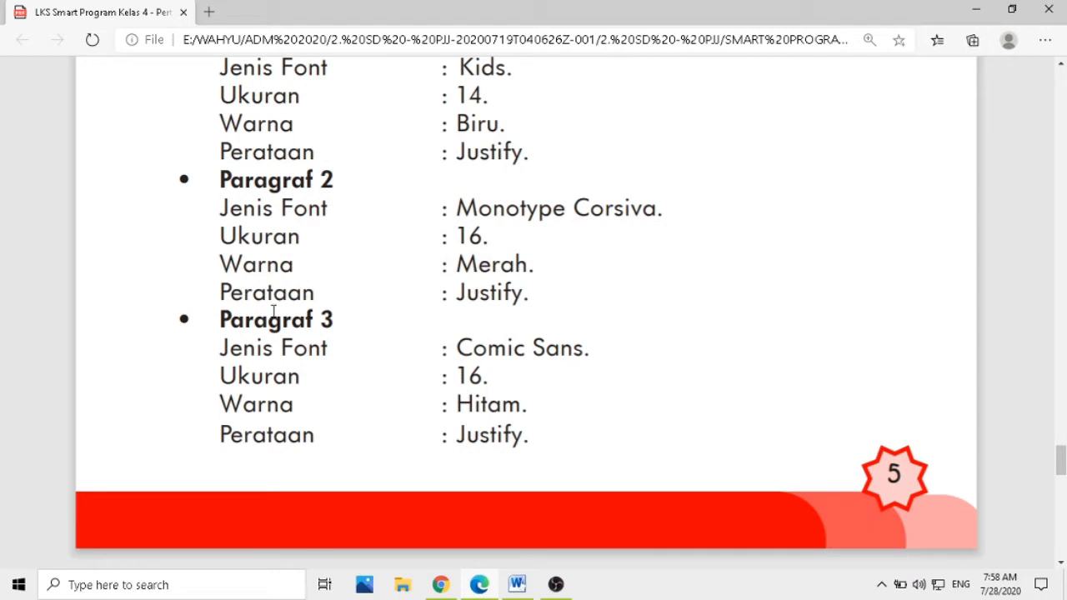
scroll(273, 310, "up", 2)
scroll(272, 311, "down", 2)
scroll(273, 311, "up", 1)
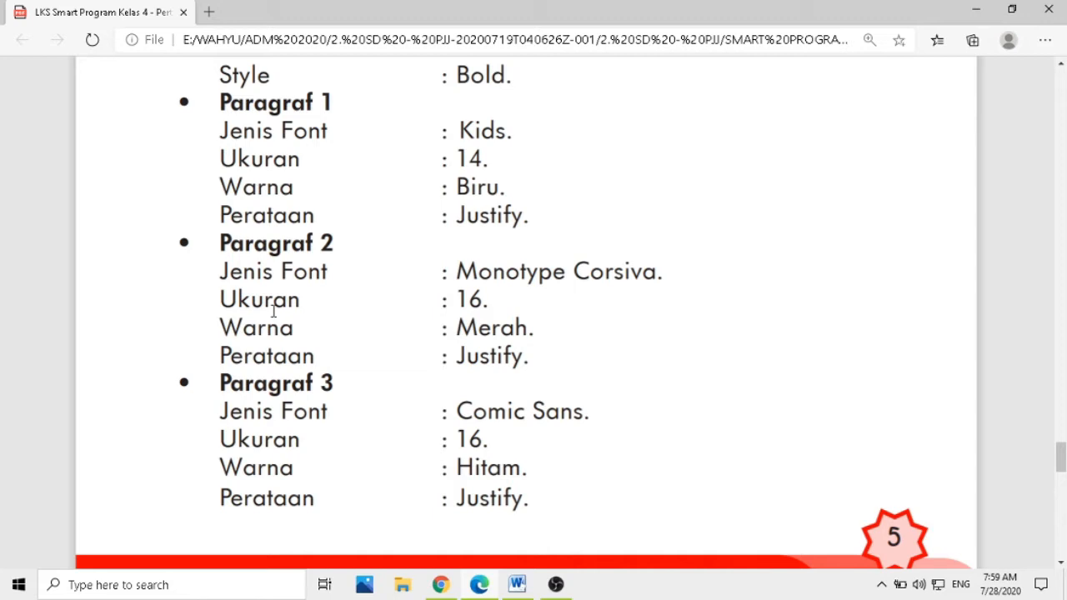
scroll(273, 312, "down", 3)
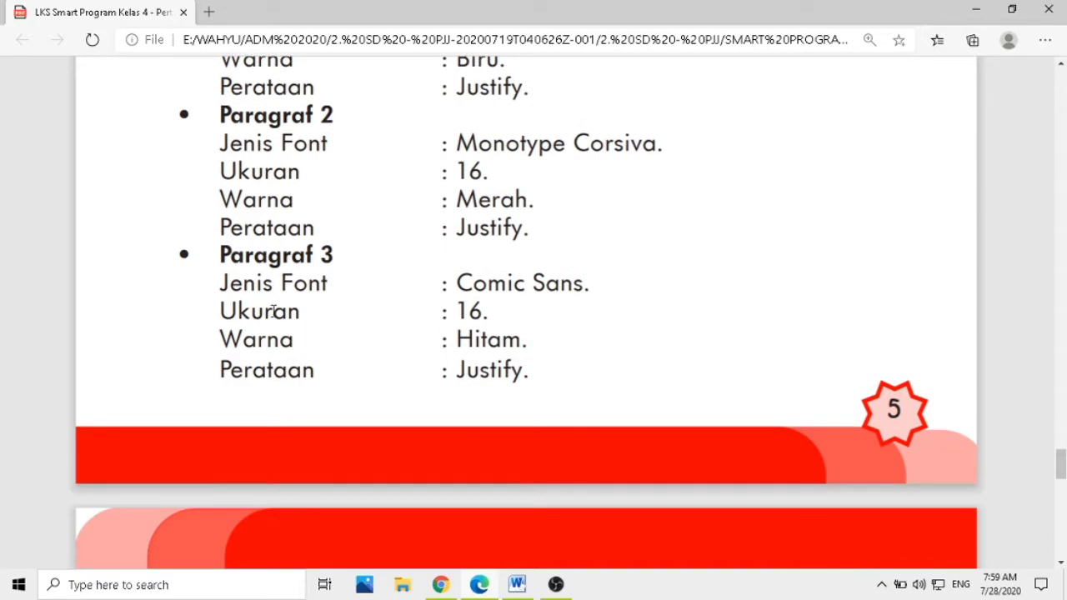
Step: Read the picture insertion instruction in item 4 and examine the sample Pulau Komodo page layout beneath it
scroll(274, 312, "down", 7)
scroll(273, 312, "down", 2)
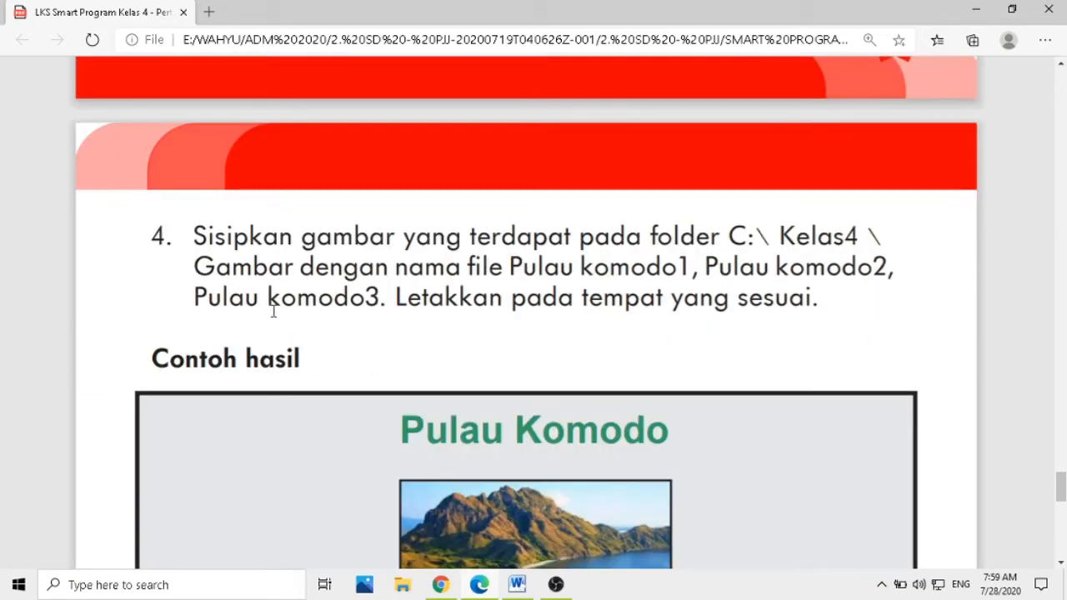
scroll(273, 312, "down", 2)
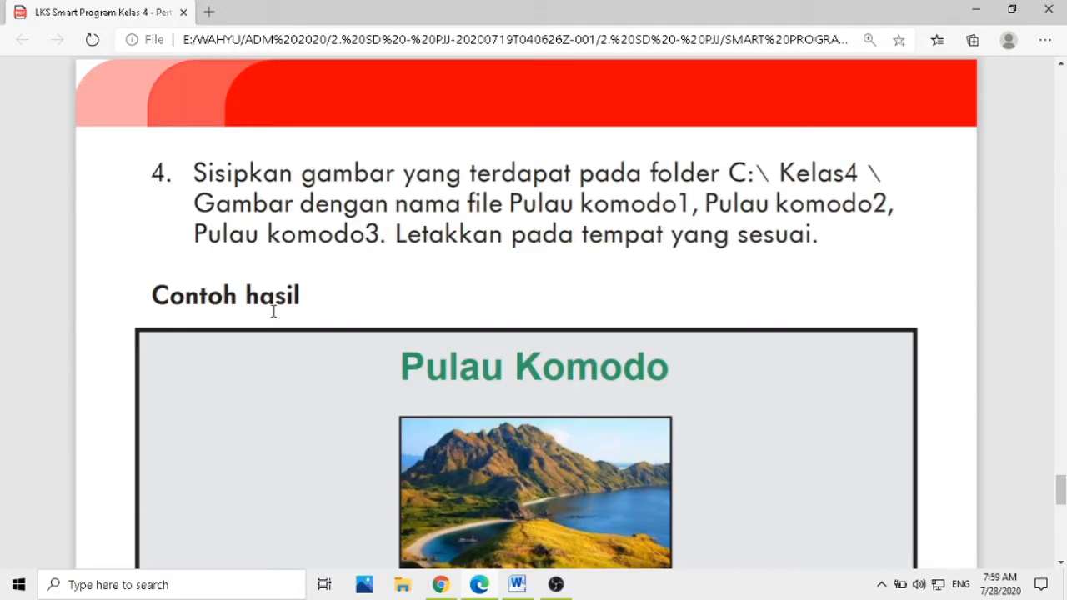
scroll(273, 311, "down", 10)
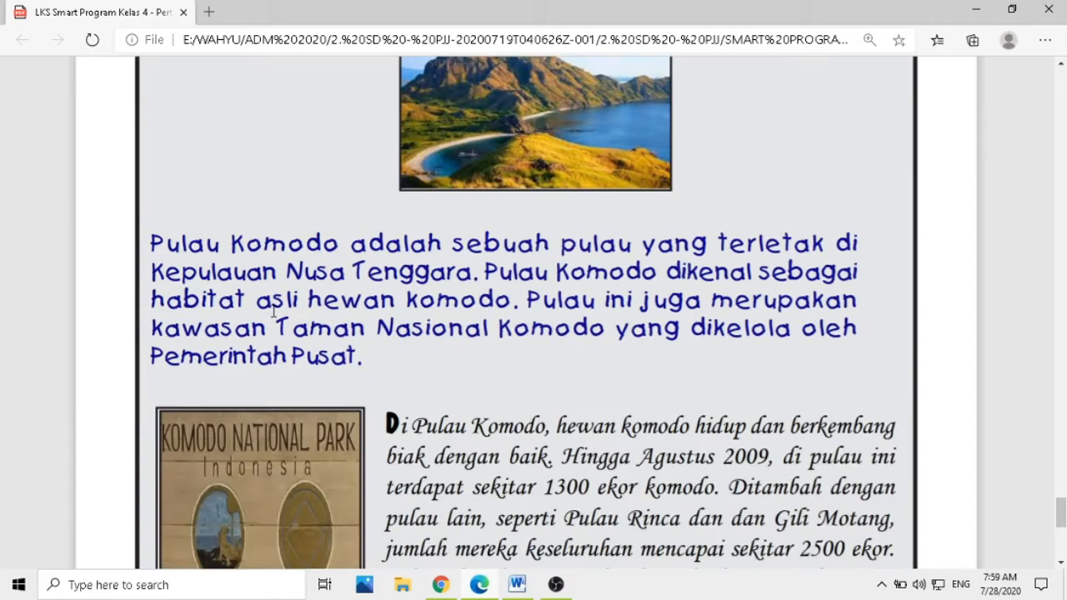
scroll(273, 312, "down", 10)
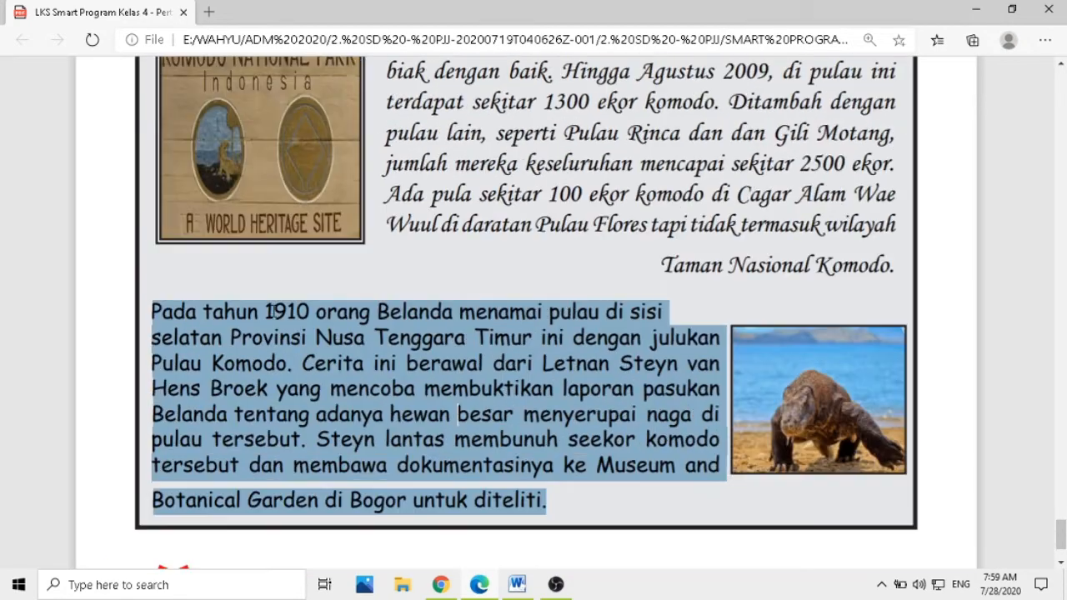
scroll(273, 312, "up", 8)
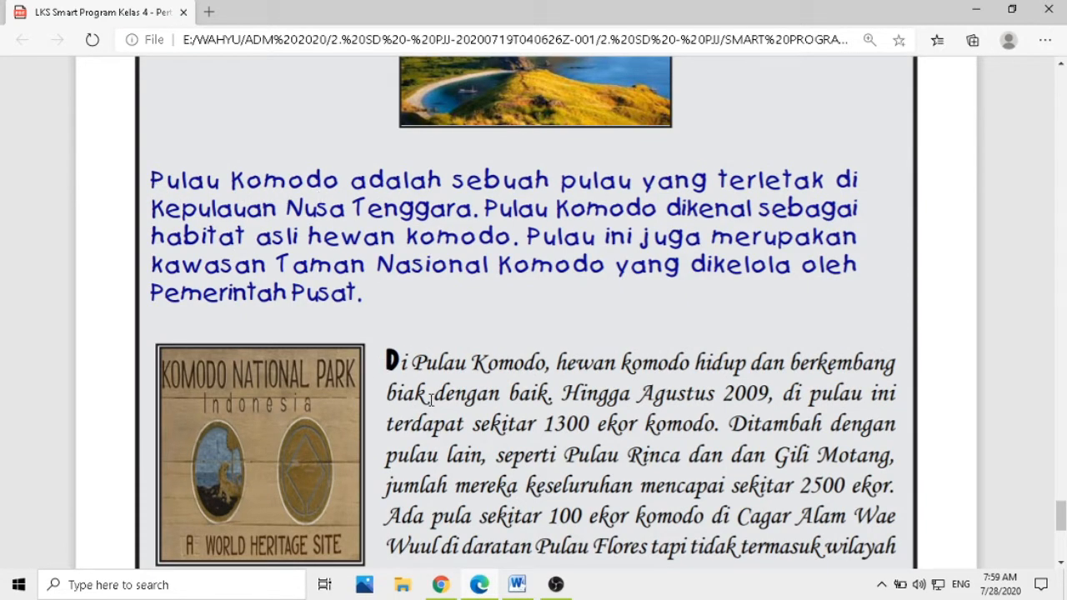
scroll(431, 399, "down", 10)
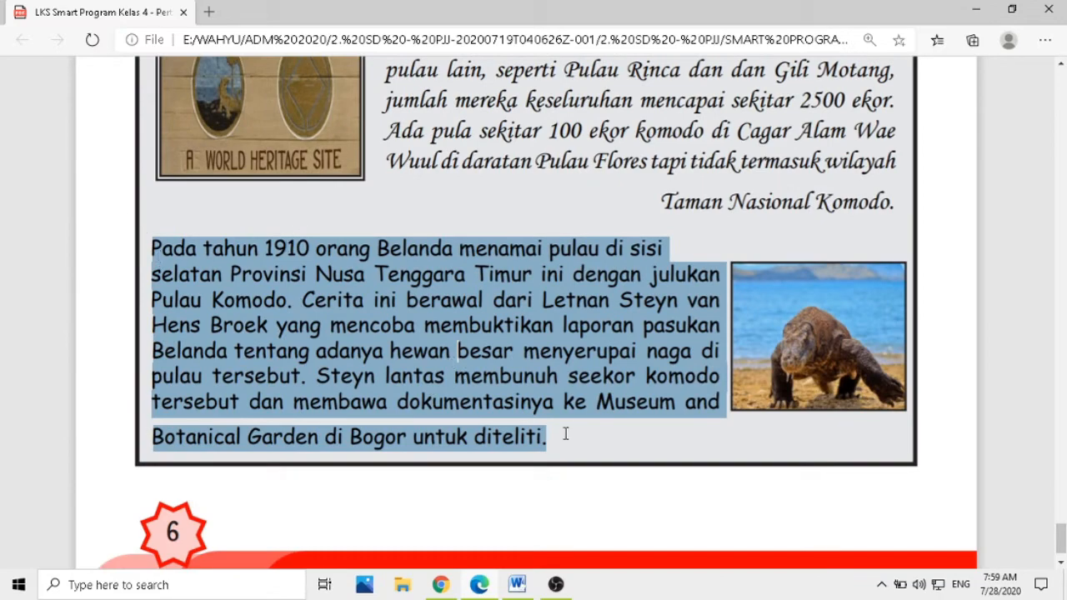
scroll(738, 315, "up", 3)
scroll(738, 315, "up", 14)
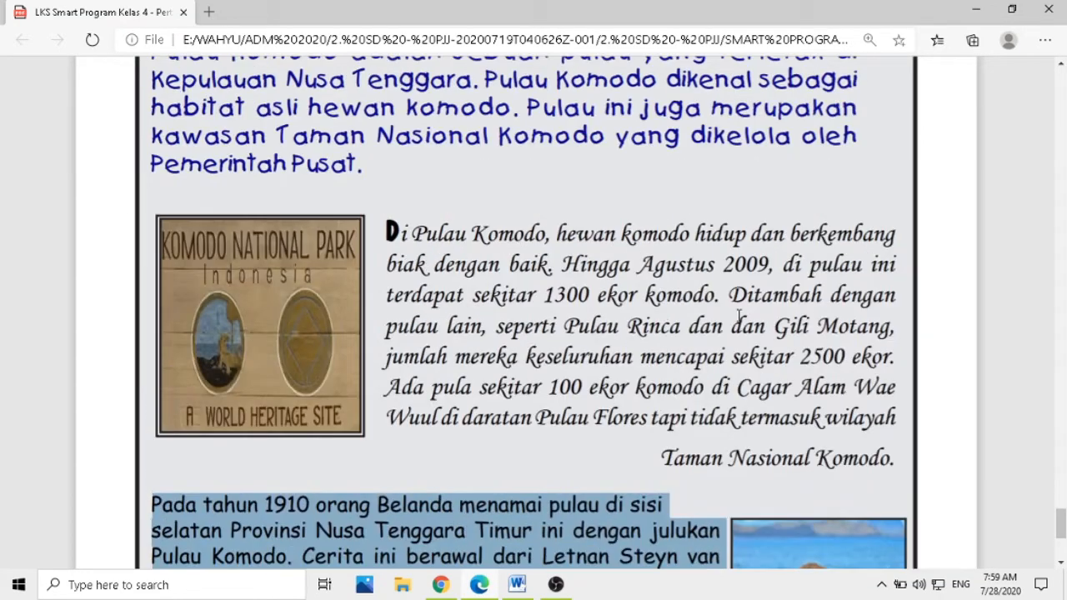
scroll(738, 315, "down", 1)
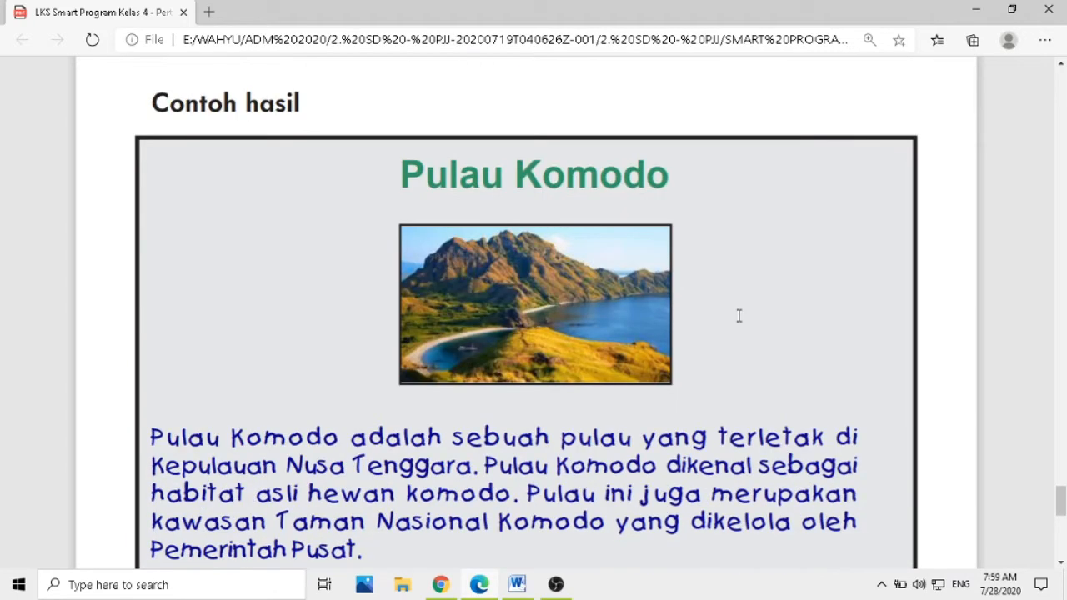
scroll(738, 315, "down", 2)
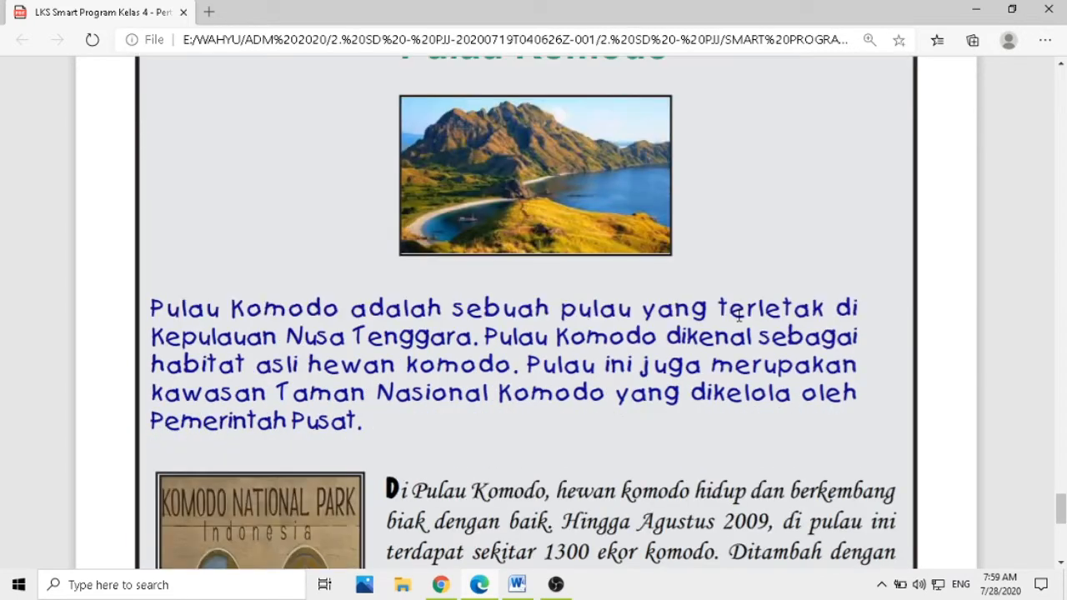
scroll(738, 315, "down", 1)
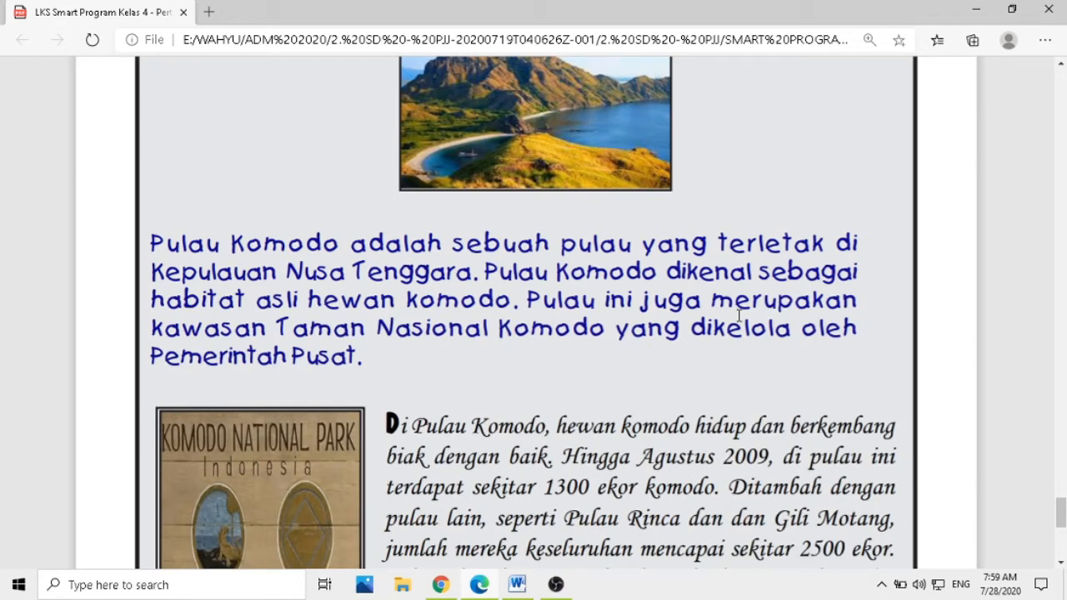
scroll(739, 315, "down", 1)
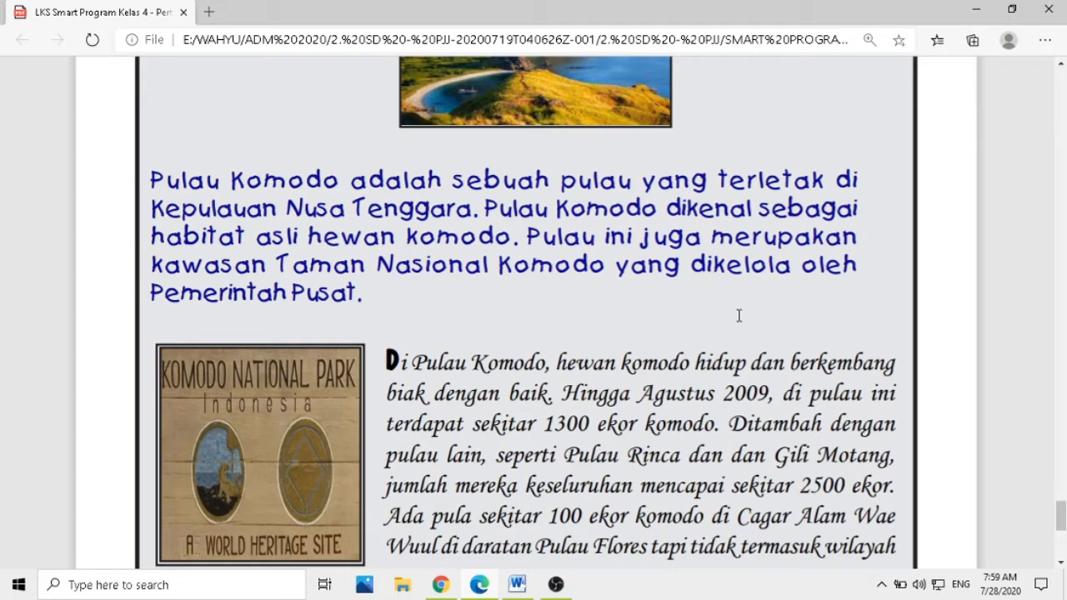
scroll(738, 315, "down", 1)
scroll(738, 315, "down", 3)
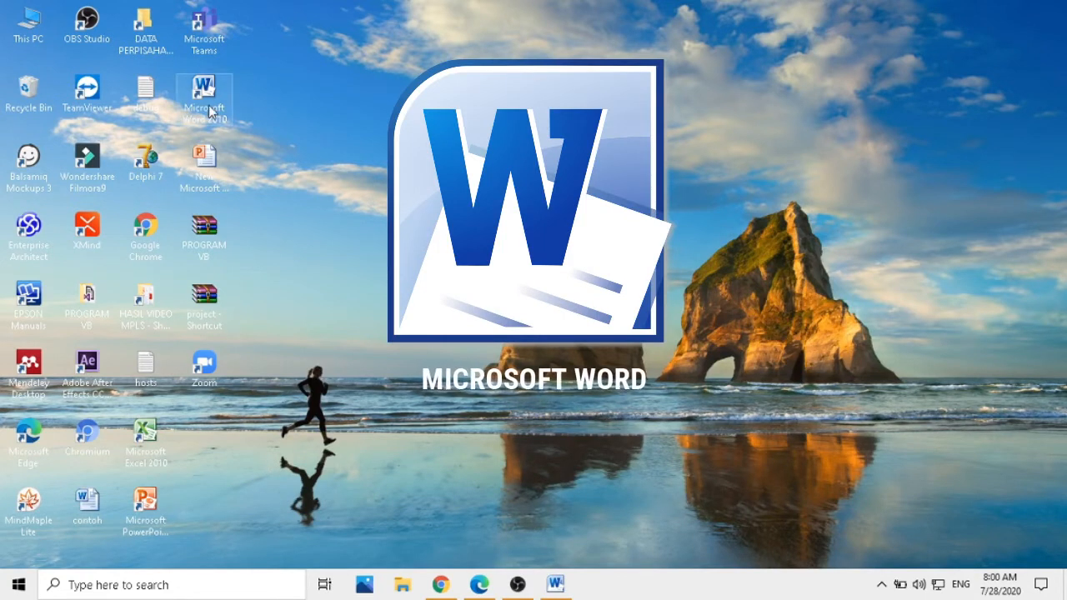
Step: Search Windows for "word" and launch Microsoft Word 2010
left_click(215, 585)
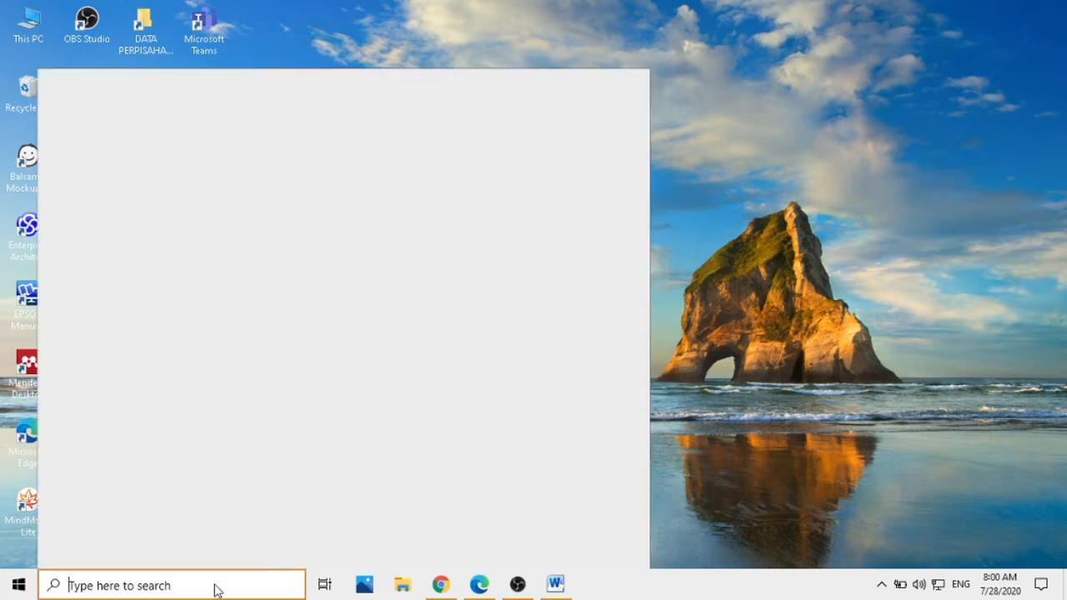
type("word")
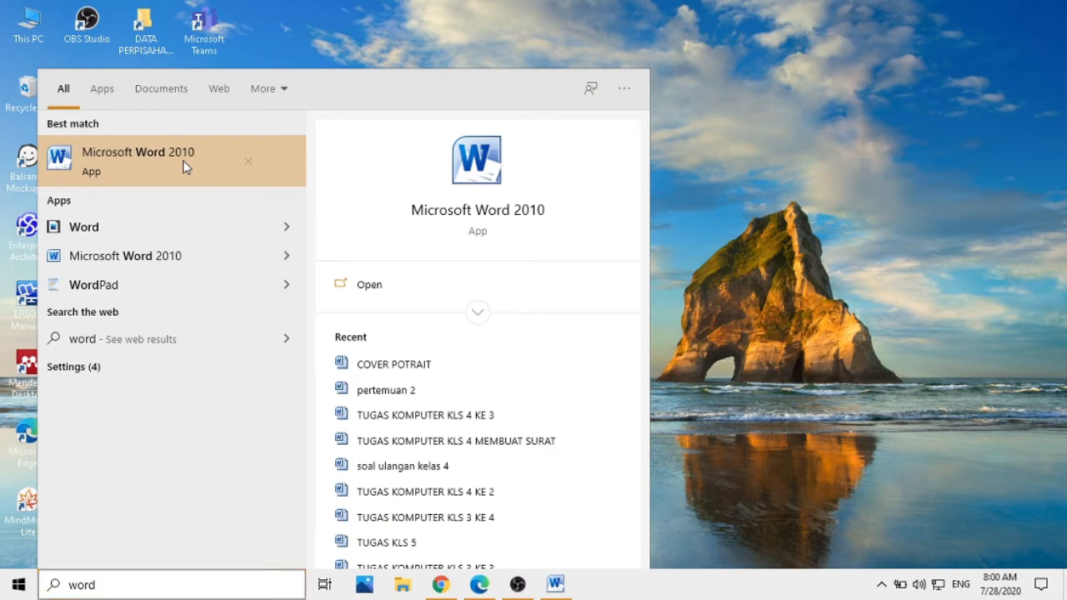
left_click(182, 160)
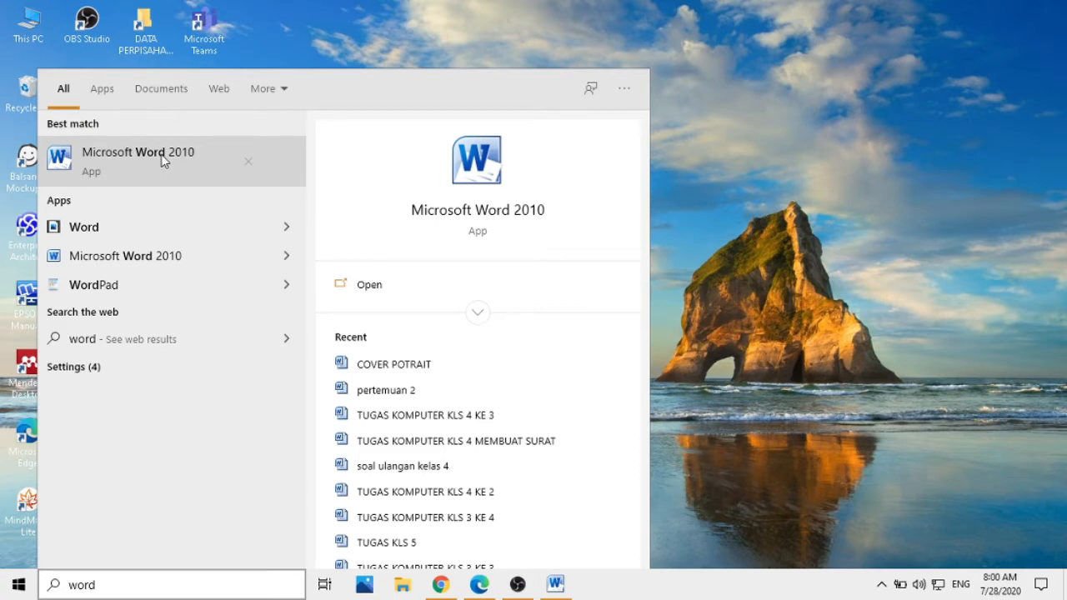
left_click(162, 155)
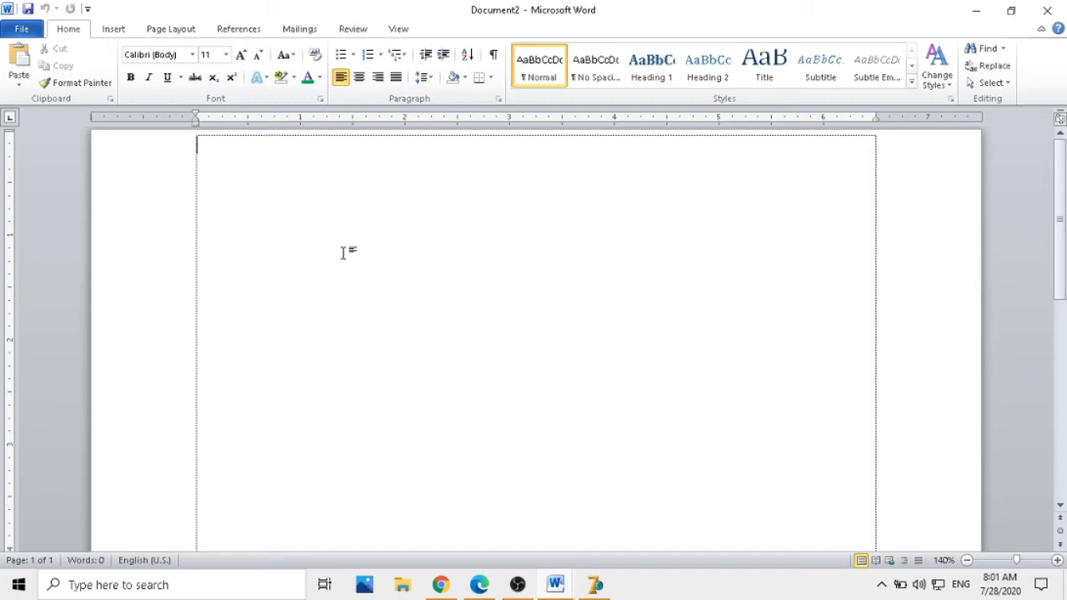
Step: Enter the title "Pulau Komodo" on the first line of the blank document and center it
type("Pulau")
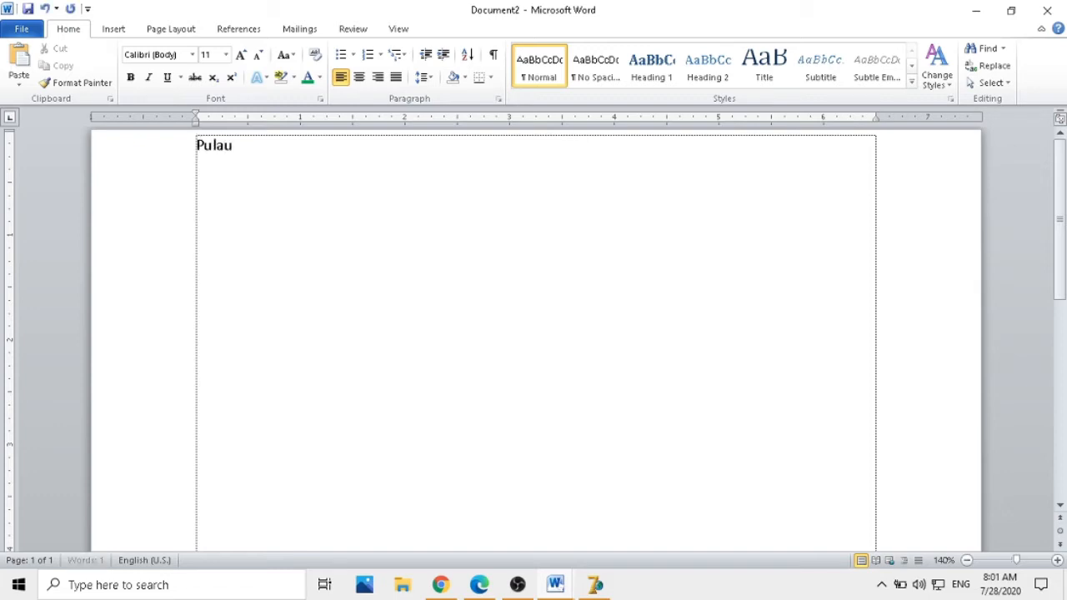
type(" Komodo")
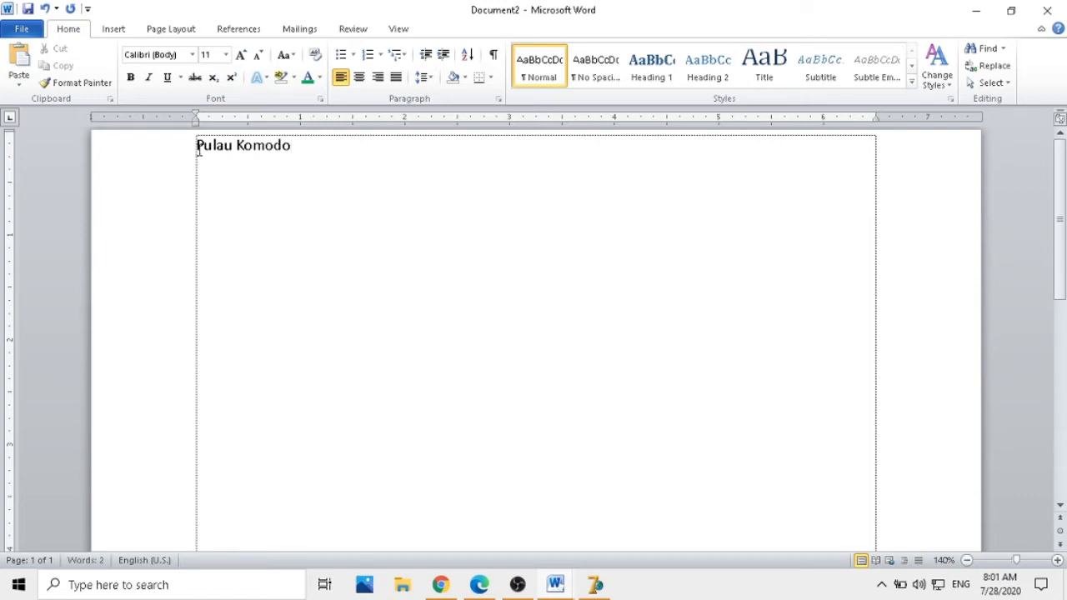
left_click_drag(196, 144, 335, 160)
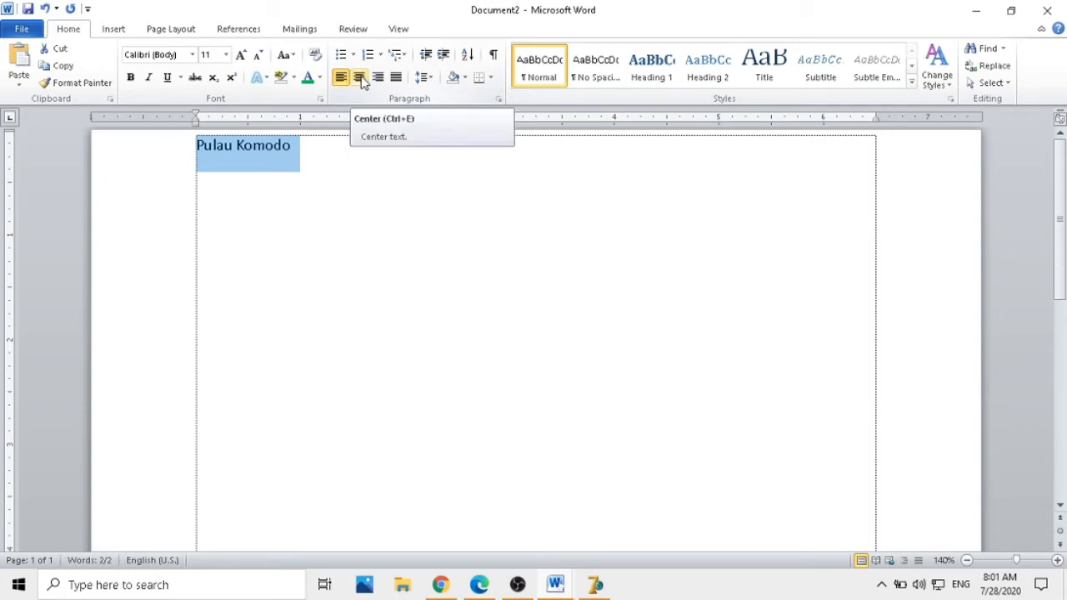
left_click(359, 78)
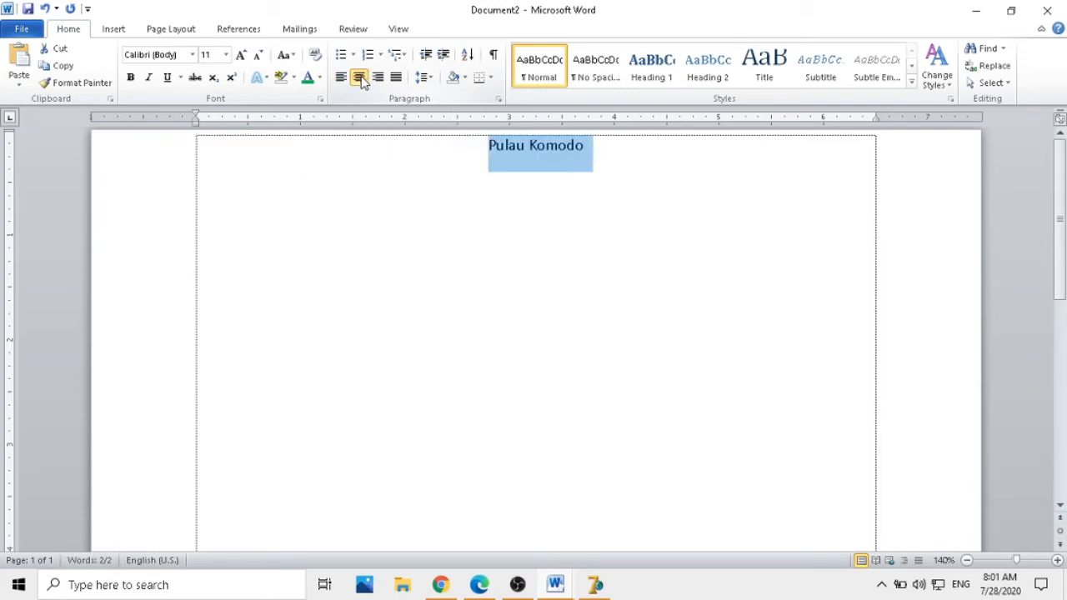
left_click(606, 152)
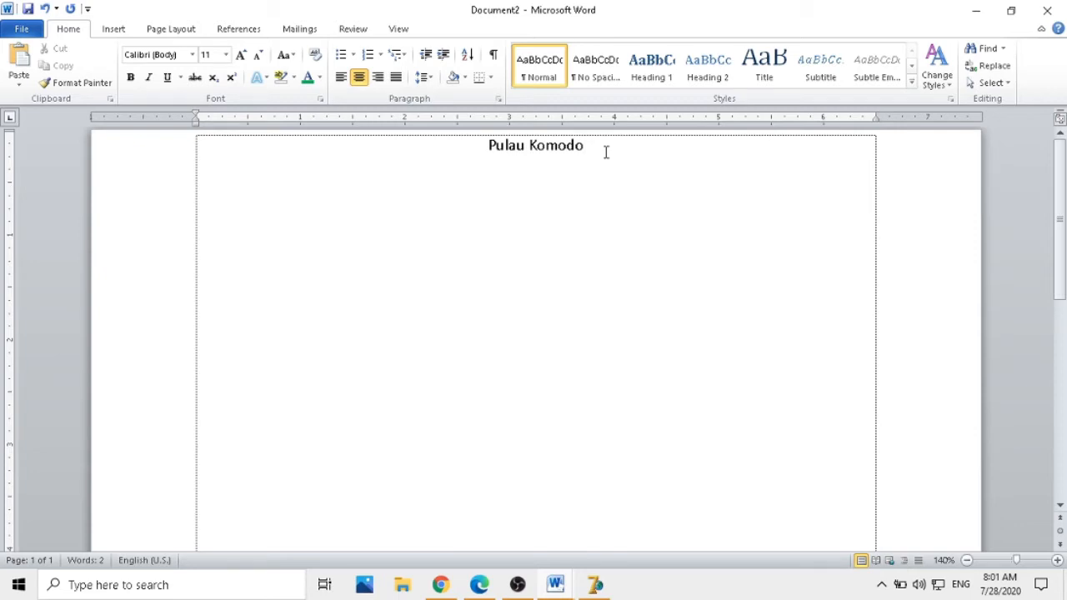
Step: Begin a left-aligned paragraph below the title with the text "Pulau komodo adalah sebuah pulau", leaving a blank line between them
key("Return")
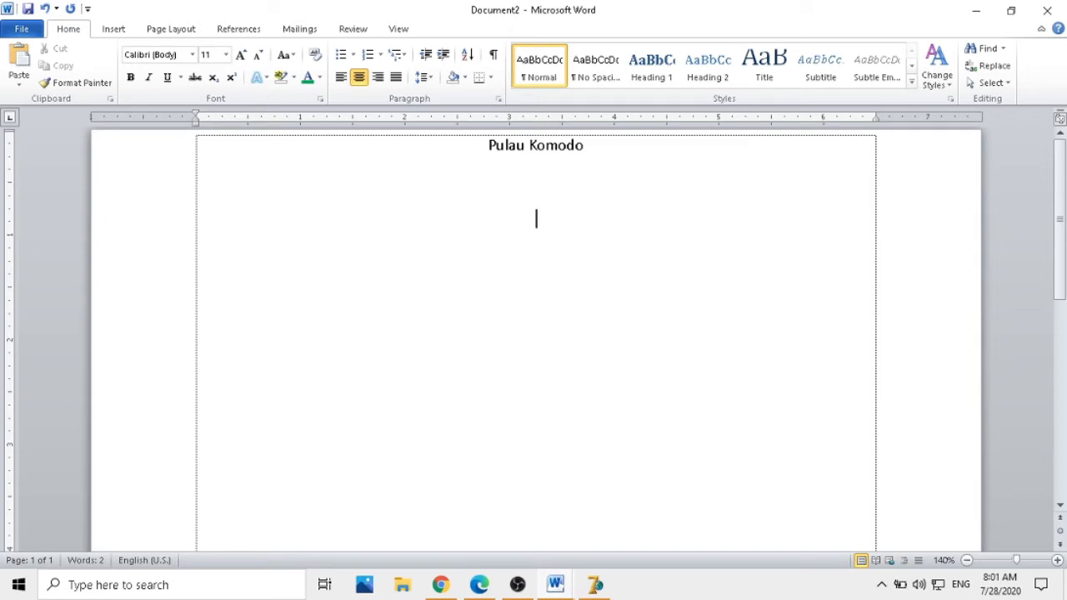
left_click(341, 79)
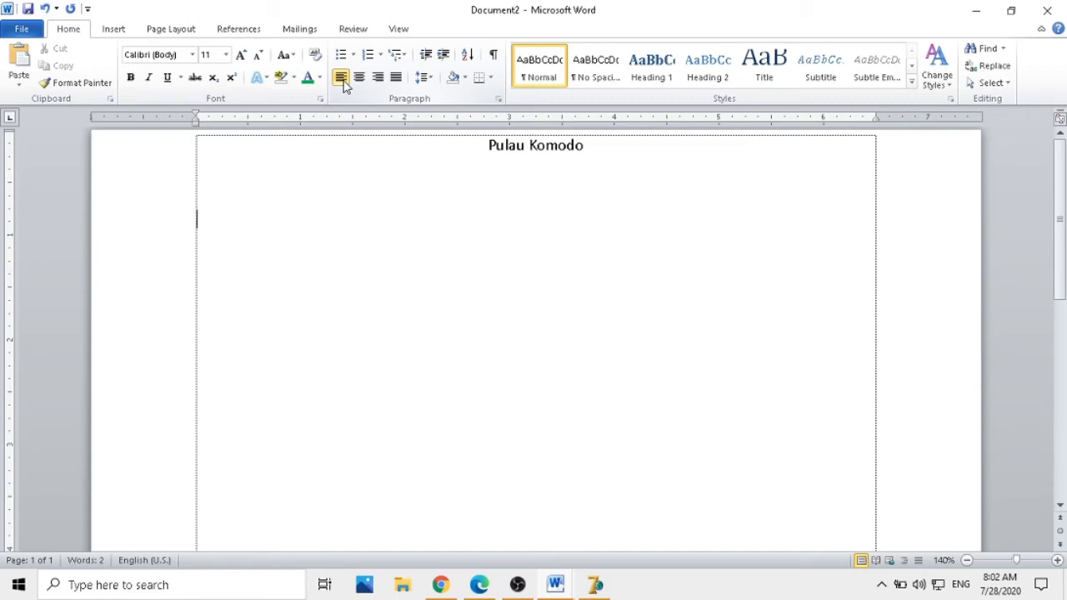
type("Pulau kom")
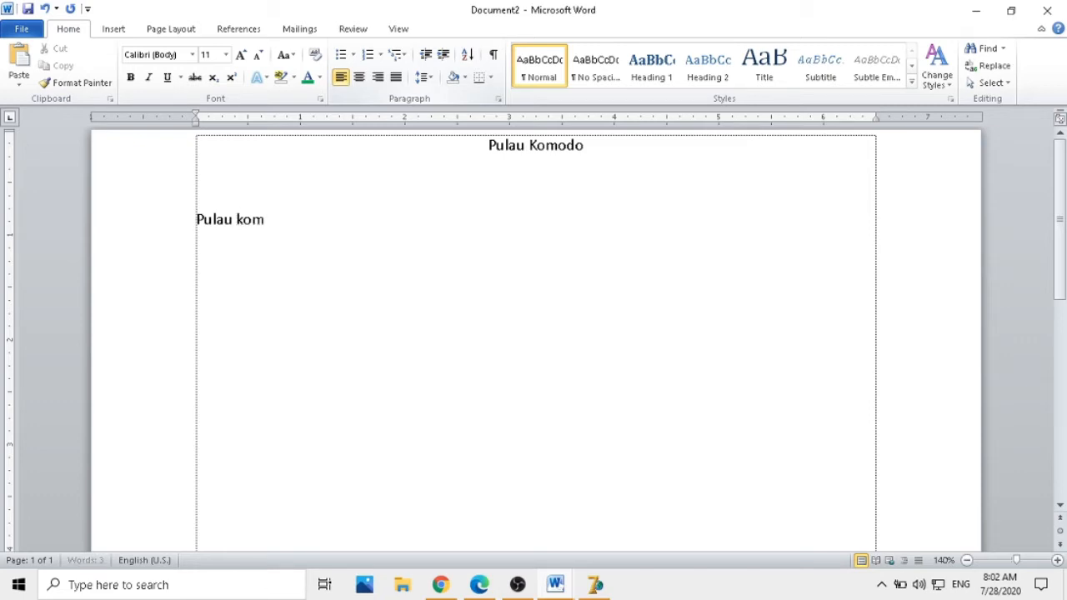
type("odo adalah sebuah pla")
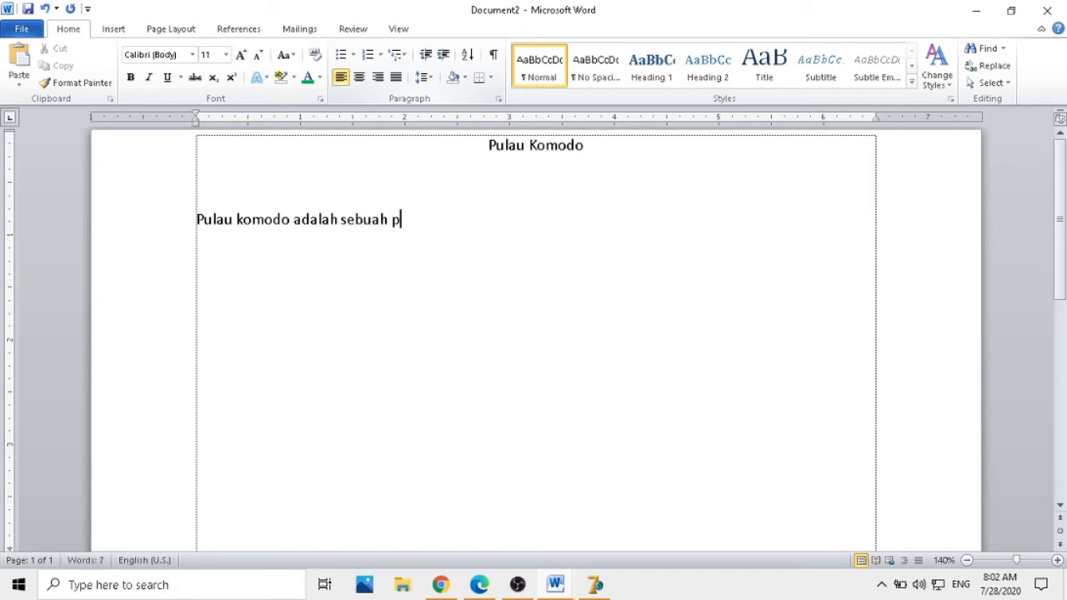
key("BackSpace")
key("BackSpace")
type("ulau yang terletak di Kepulauan Nusa Tenggara. Pulau Komodo dikenal")
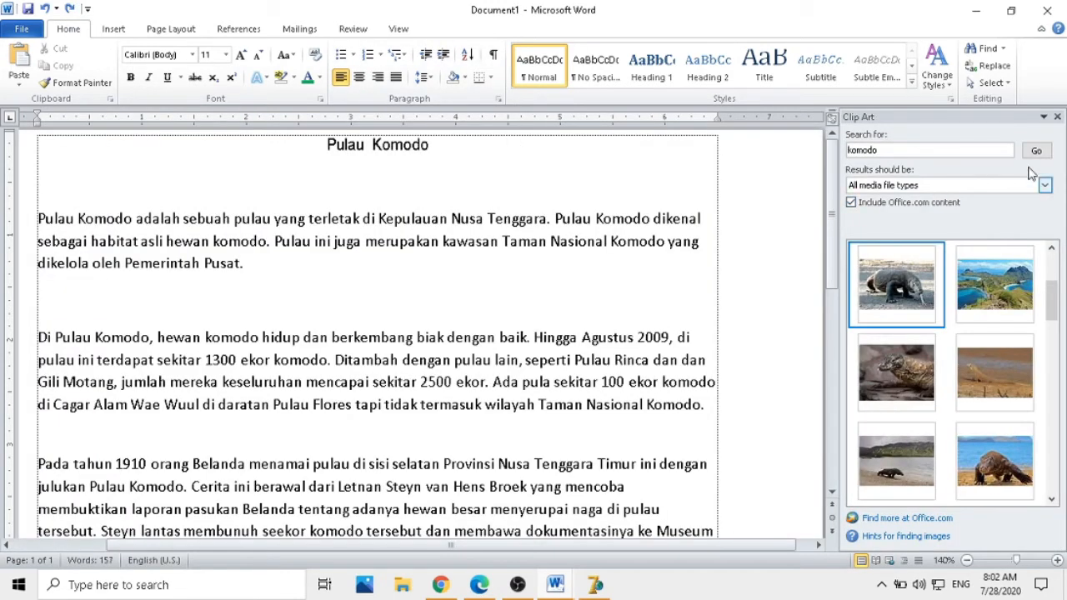
Step: Close the Clip Art pane in Document1, which holds the complete Pulau Komodo text
left_click(1057, 116)
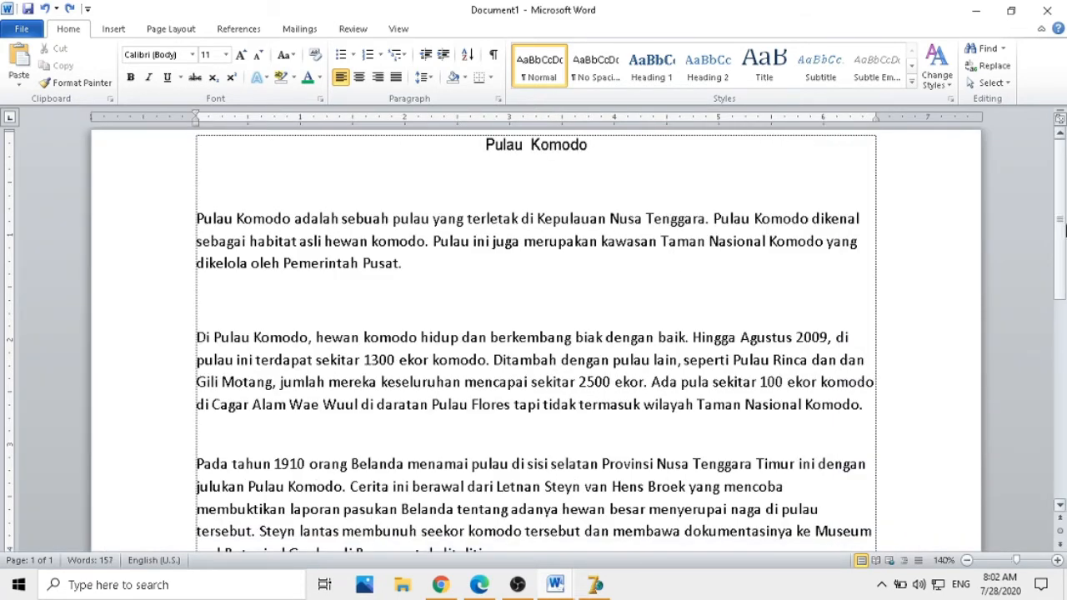
left_click_drag(1059, 233, 1065, 201)
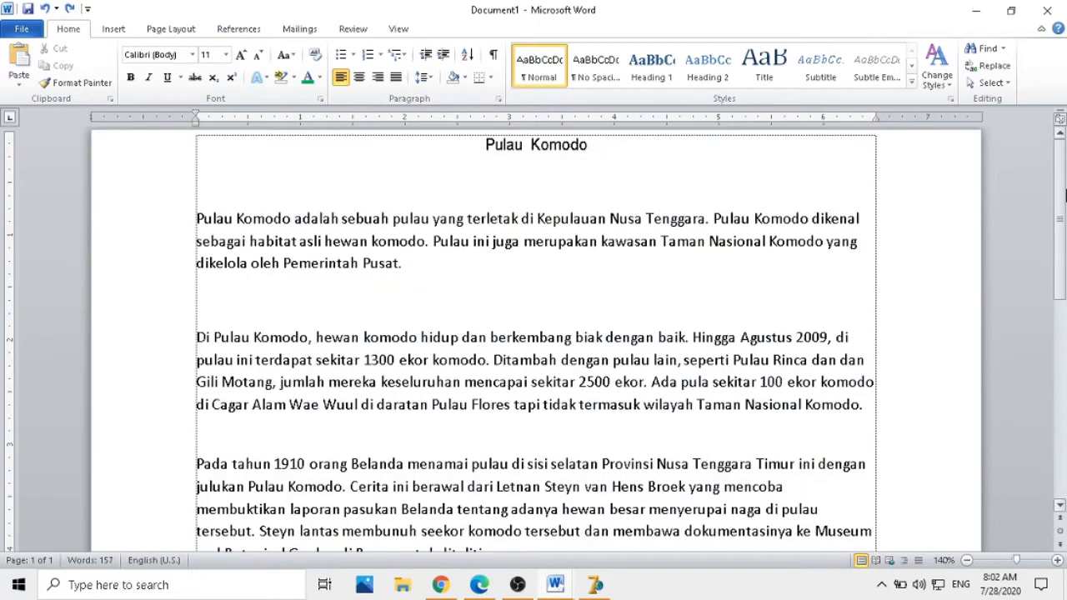
left_click(434, 220)
Step: Set the title "Pulau Komodo" in Arial at font size 36
left_click_drag(485, 144, 631, 147)
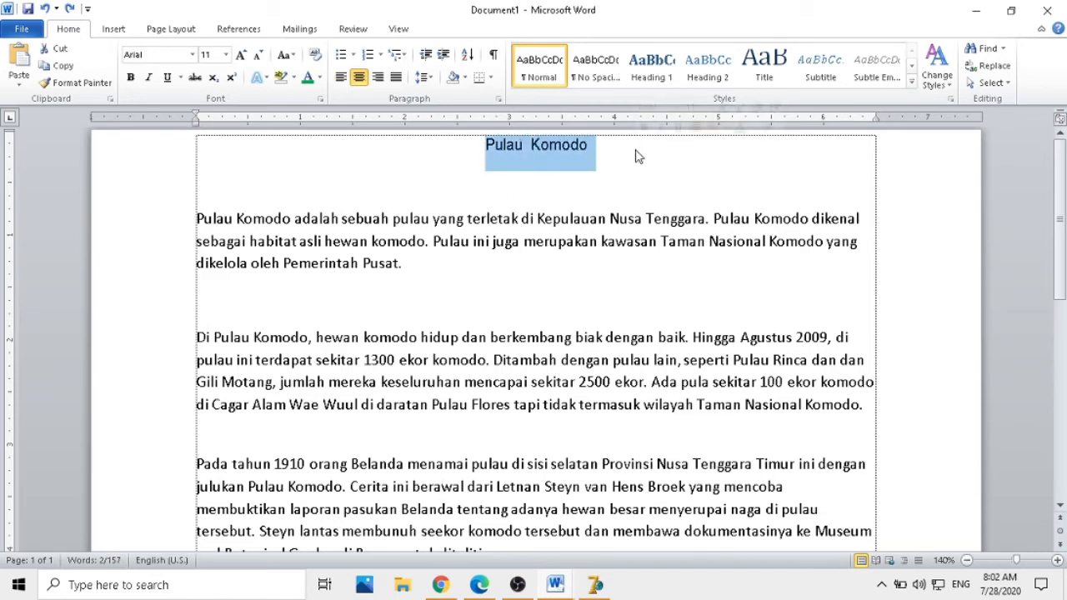
left_click(193, 55)
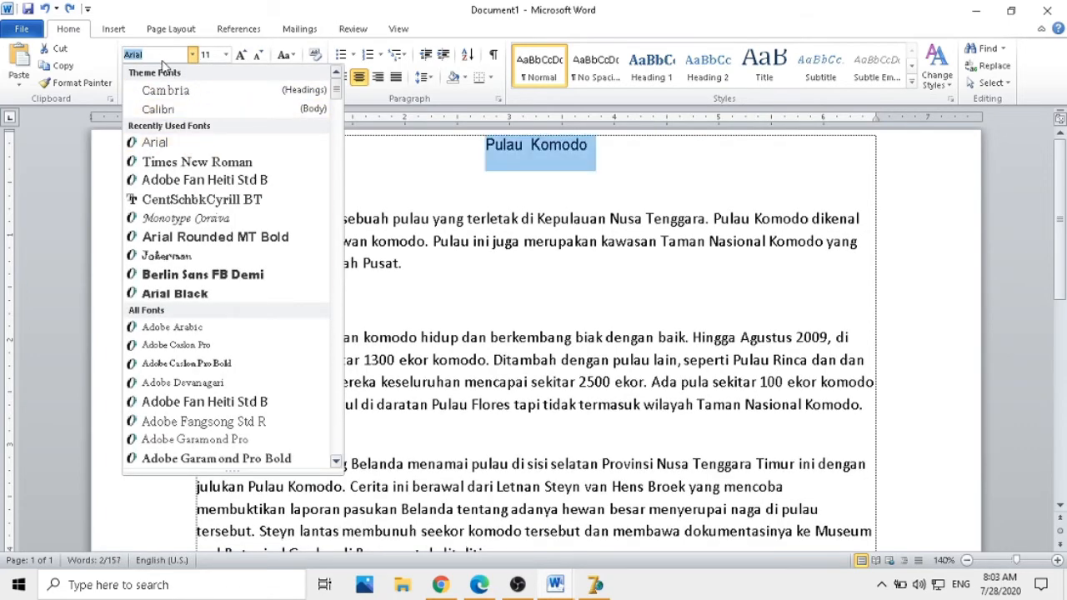
left_click(133, 54)
type("al")
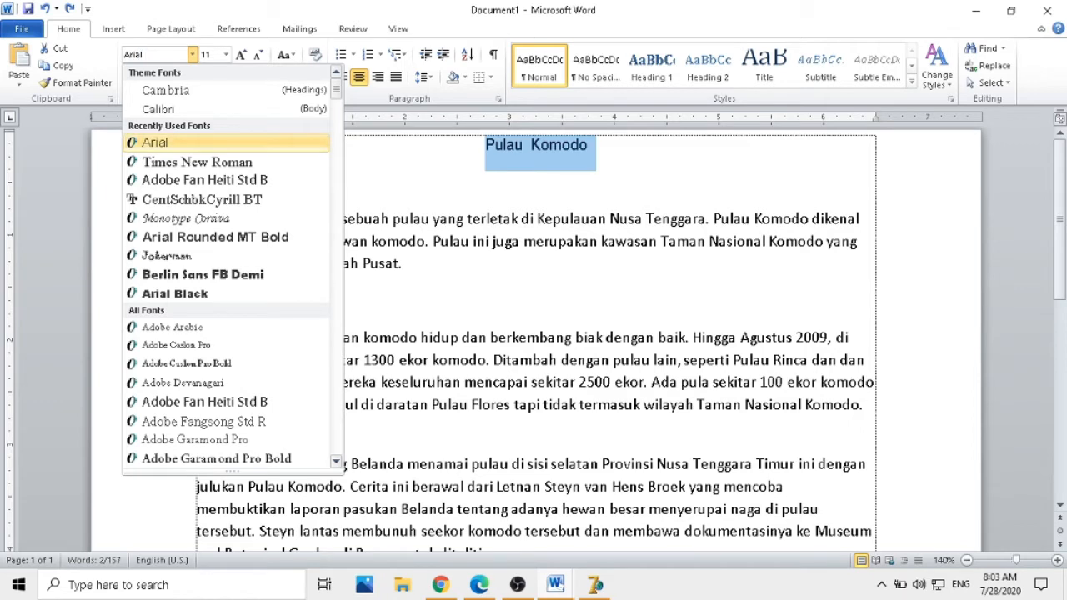
left_click(169, 146)
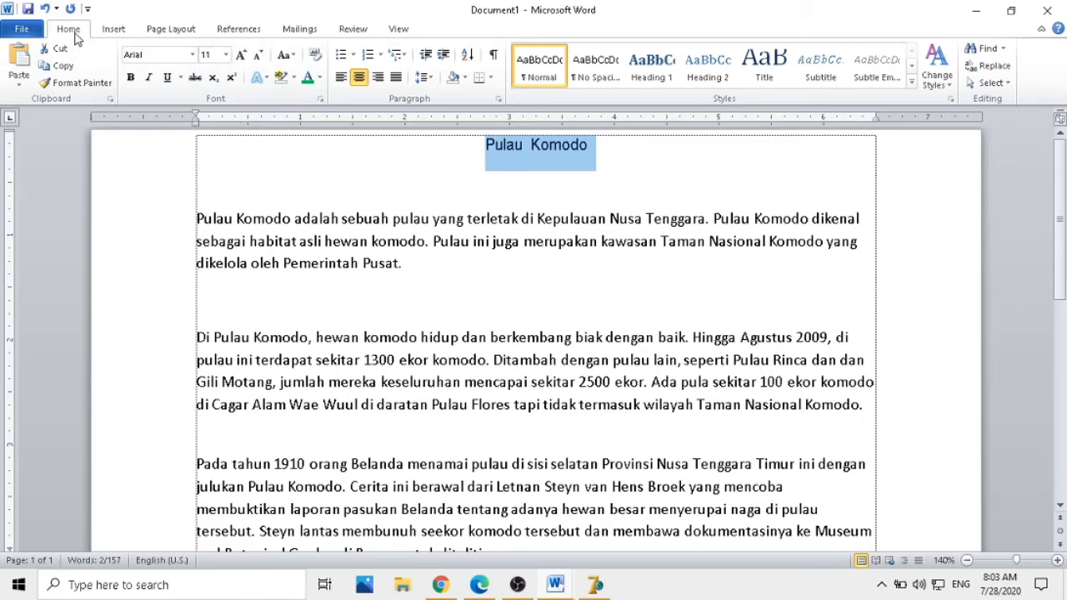
left_click(226, 55)
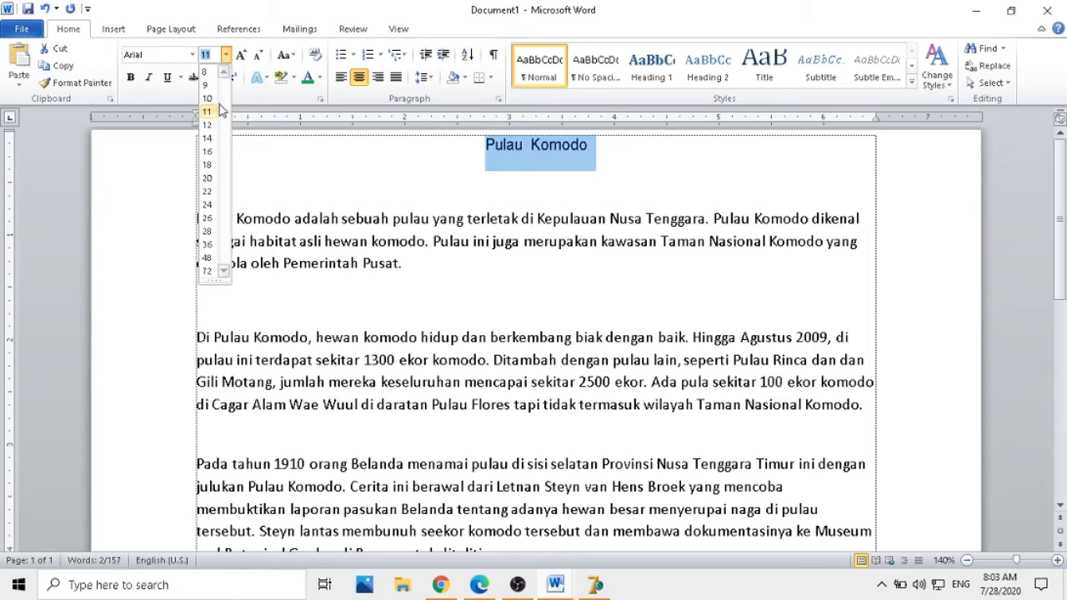
left_click(207, 245)
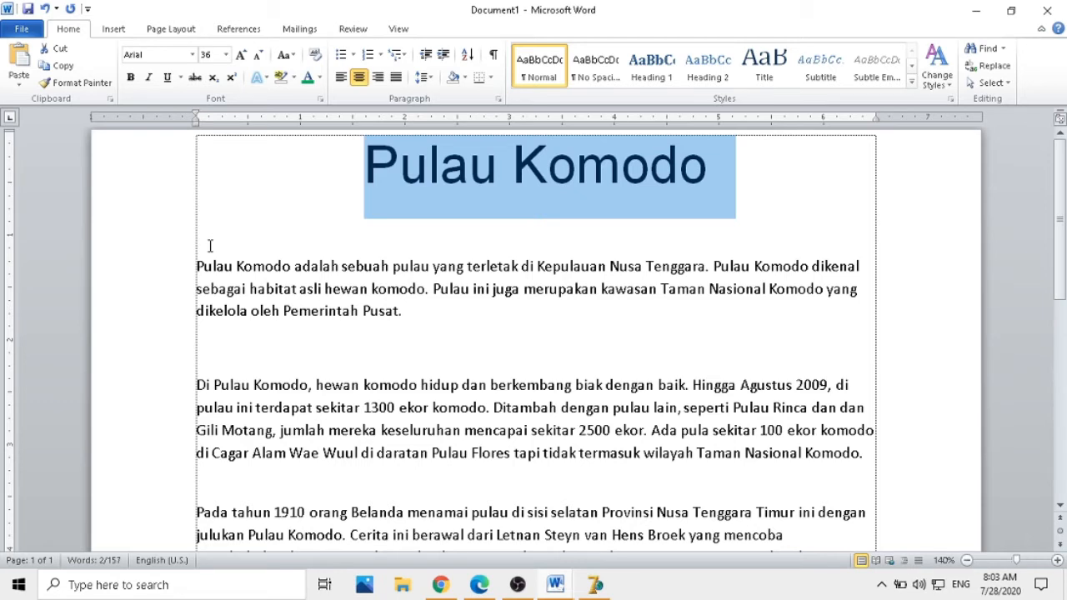
Step: Colour the title "Pulau Komodo" with the standard green and make it bold
left_click(319, 78)
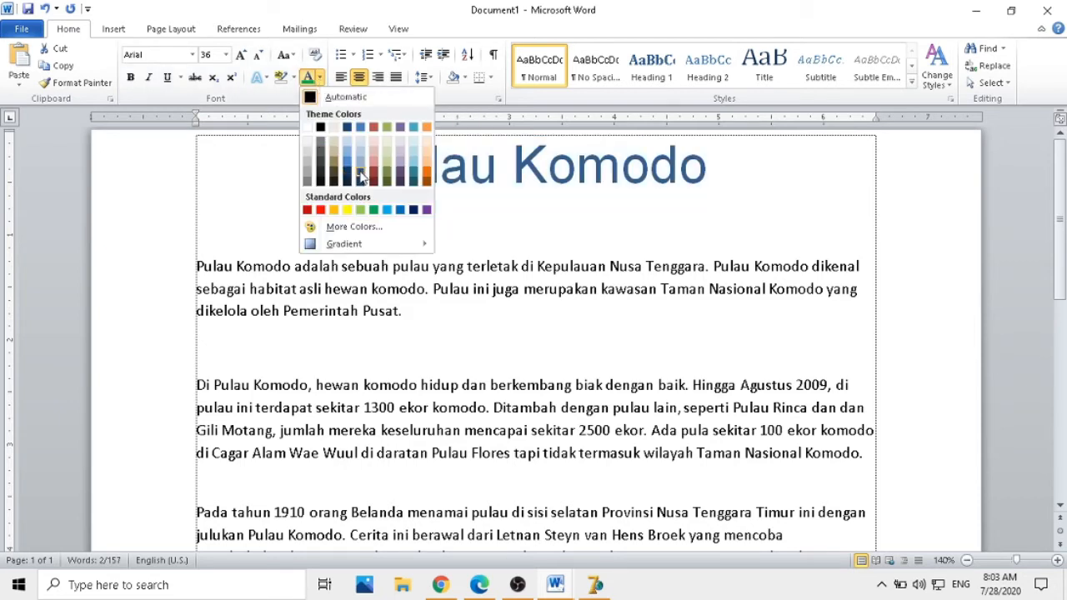
left_click(374, 210)
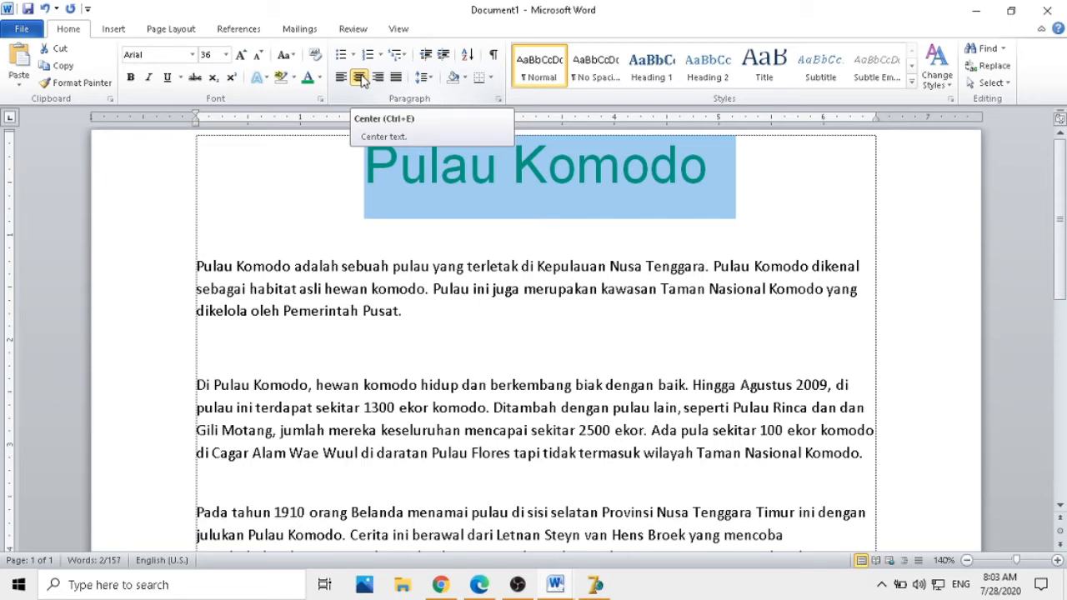
left_click(131, 79)
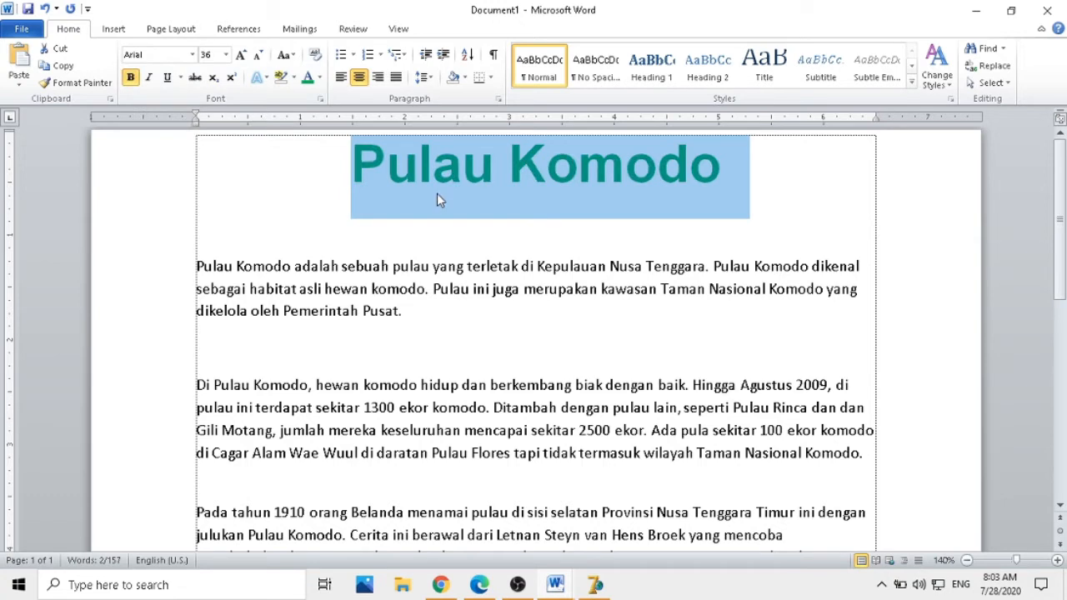
left_click(481, 208)
left_click(772, 200)
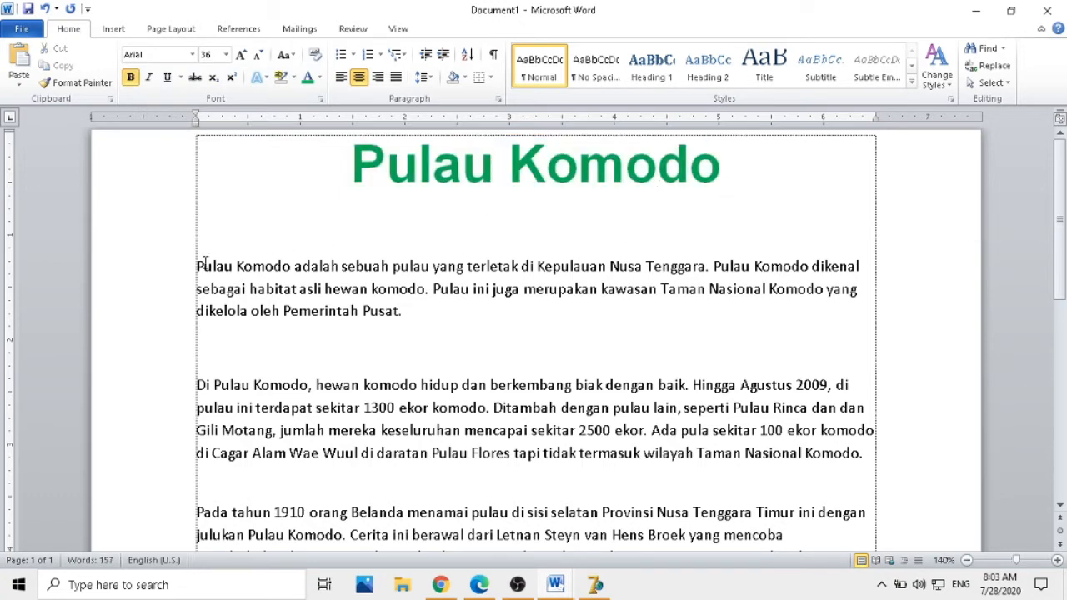
Step: Change the font of the first paragraph below the title to Agency FB
left_click(252, 267)
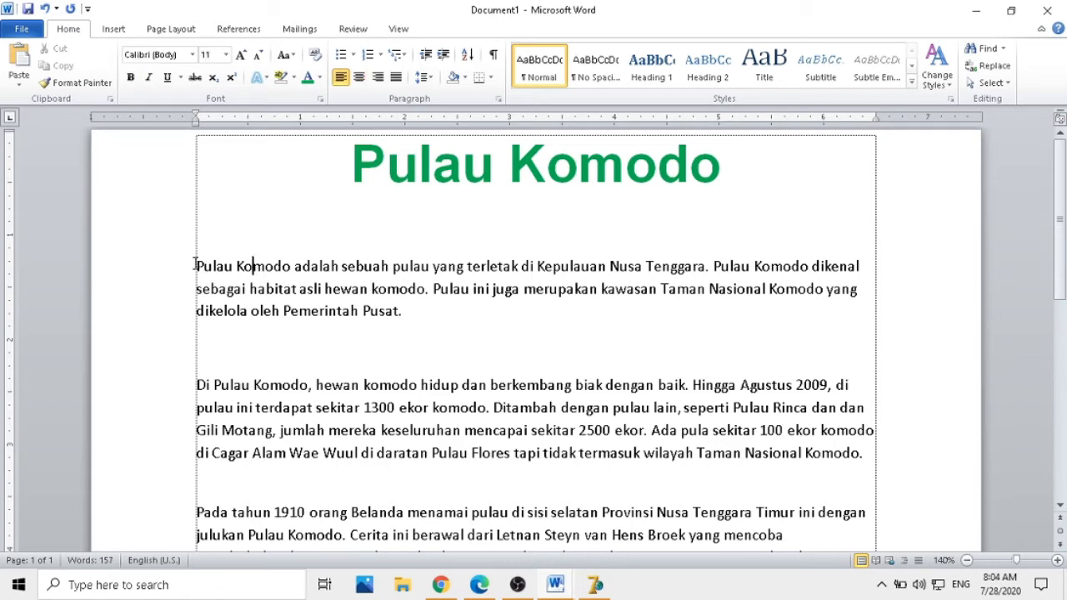
left_click_drag(195, 265, 418, 315)
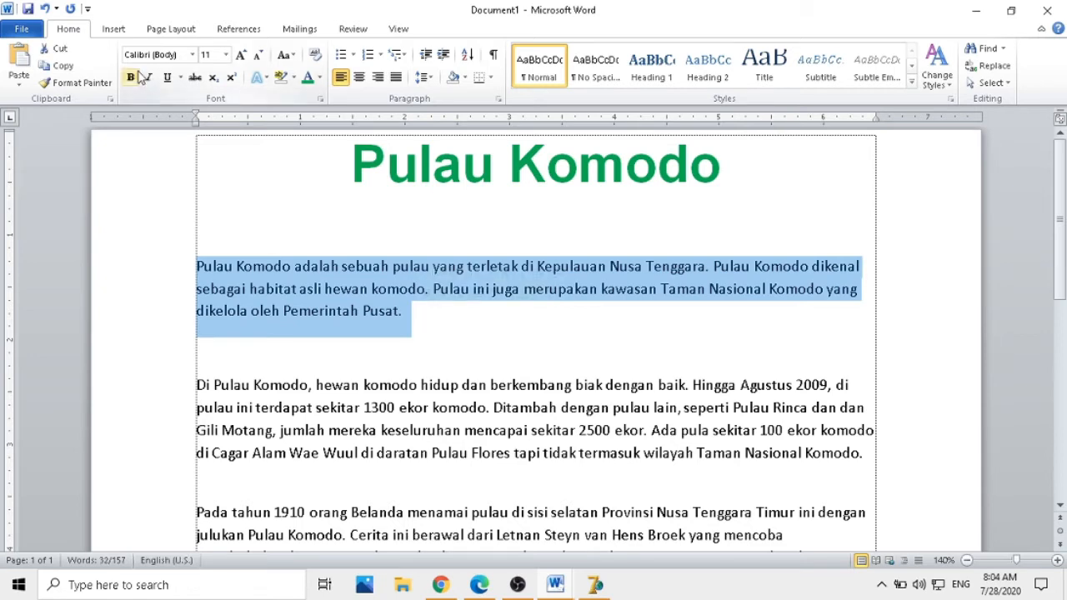
left_click(192, 56)
type("Kids")
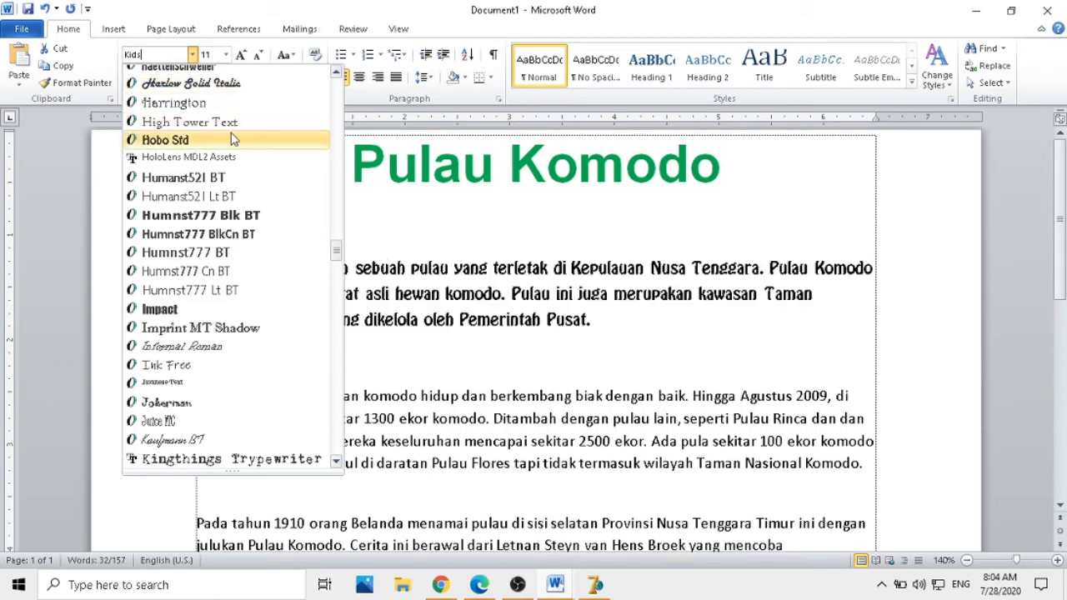
left_click_drag(337, 251, 340, 91)
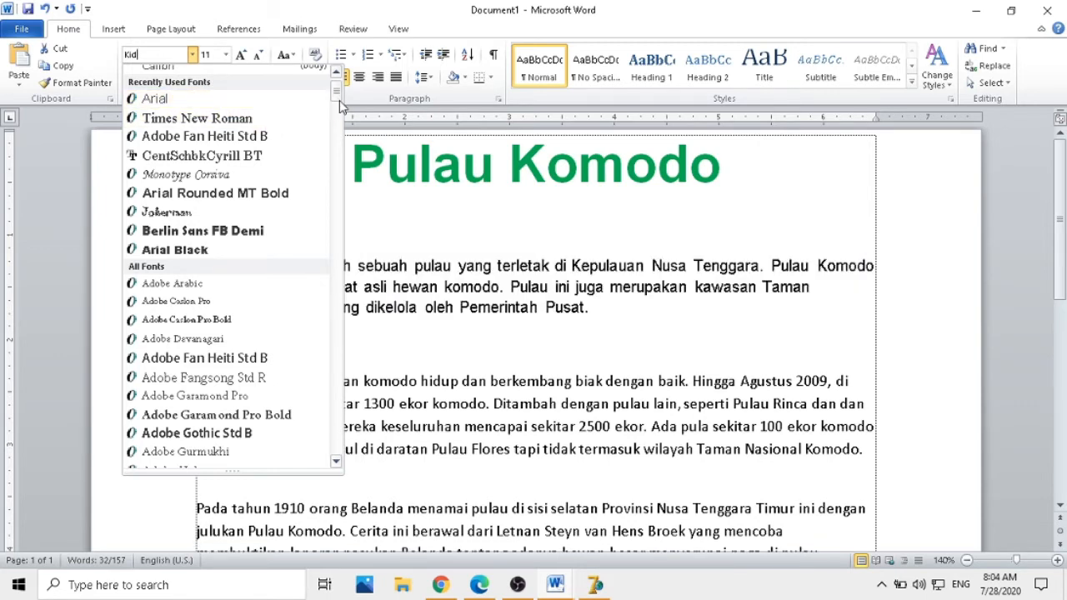
left_click_drag(339, 90, 338, 114)
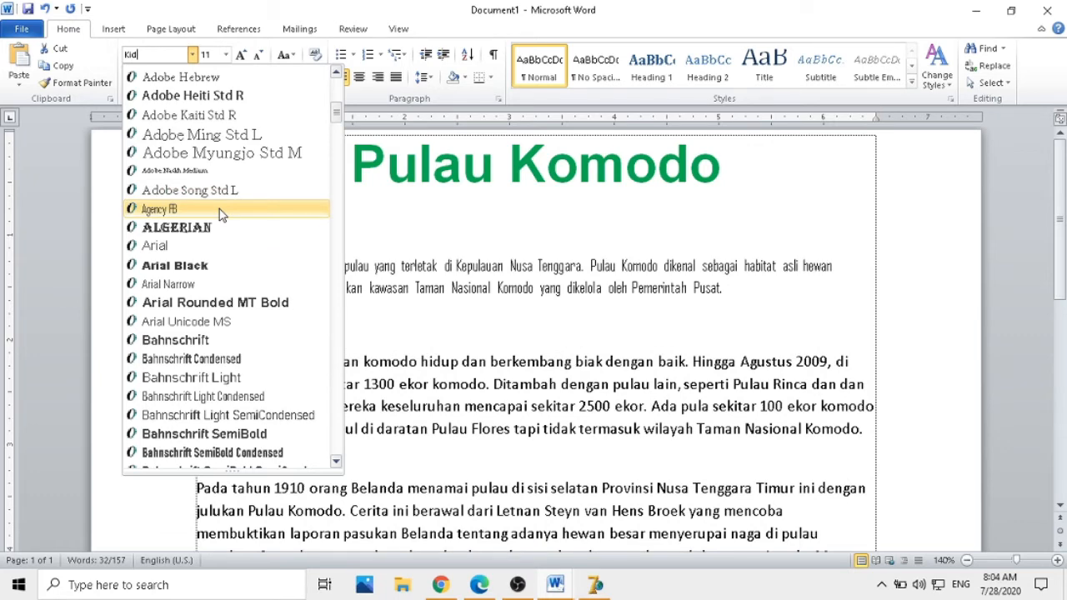
left_click(221, 209)
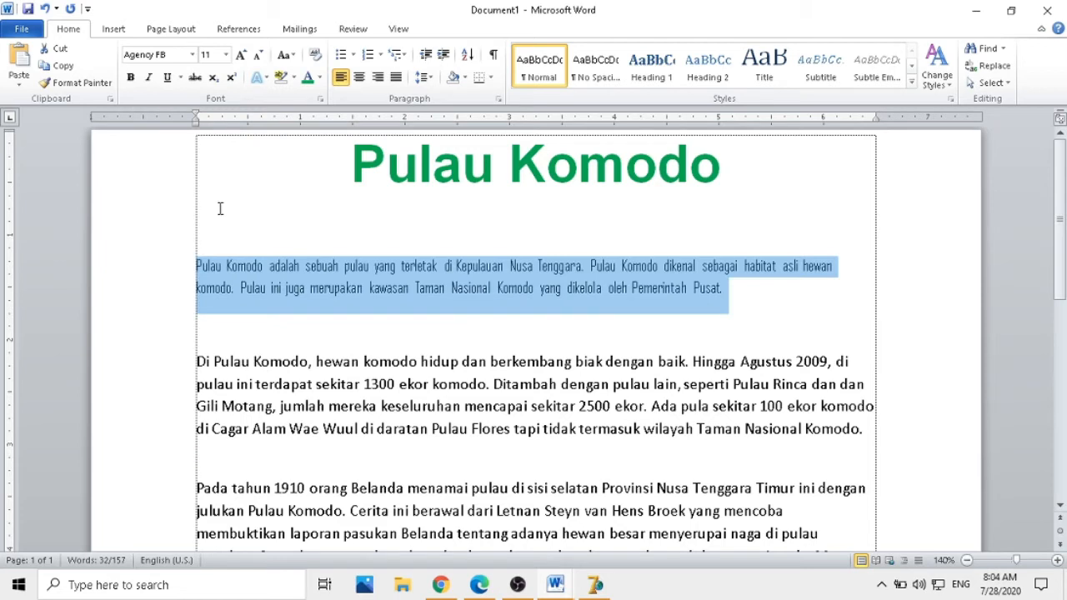
left_click(759, 293)
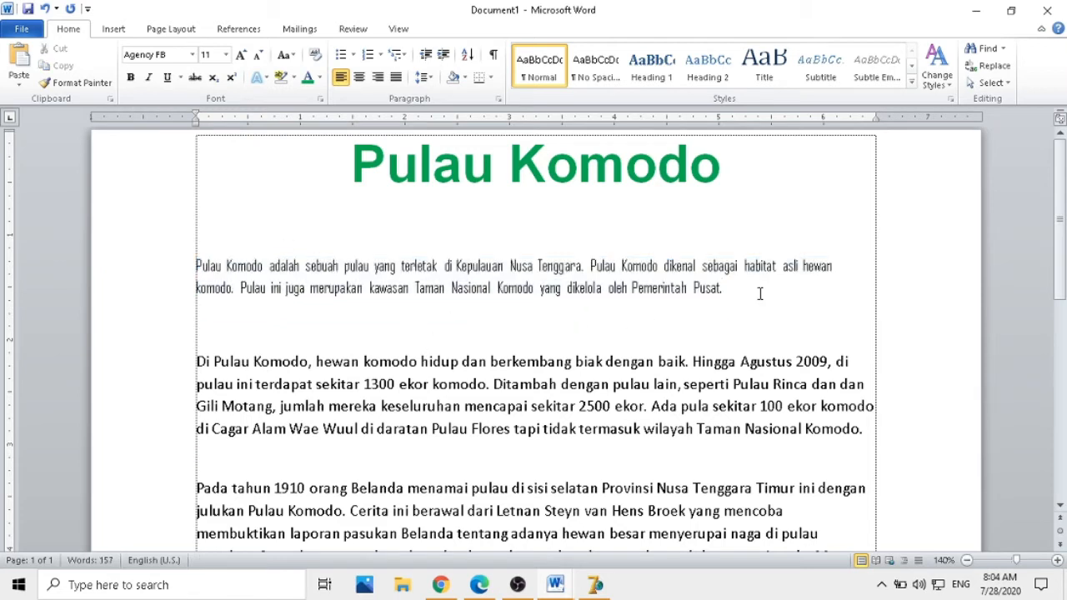
left_click_drag(759, 293, 180, 209)
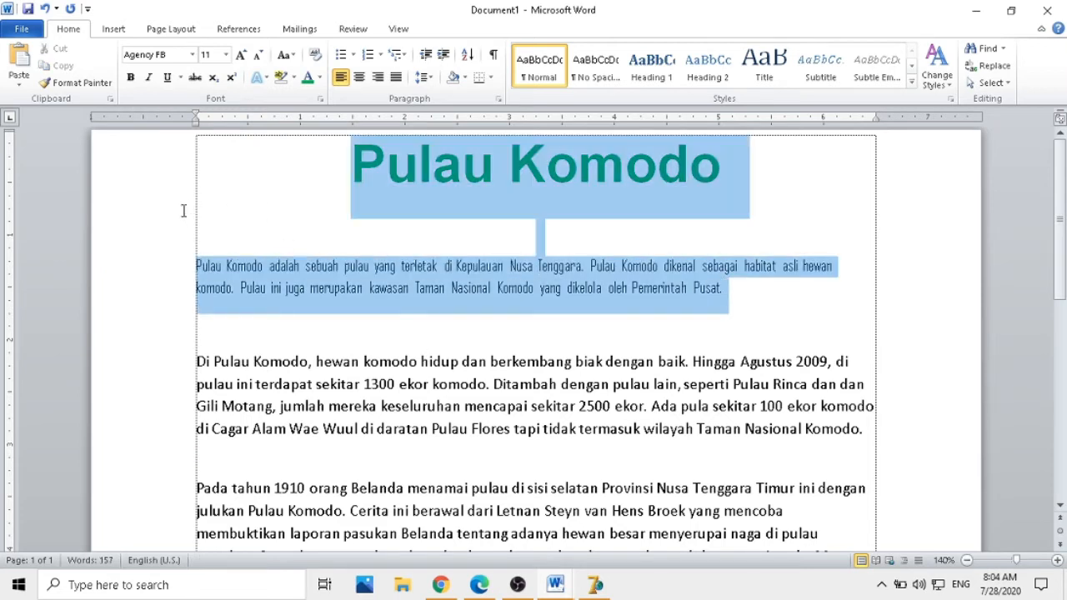
left_click(225, 55)
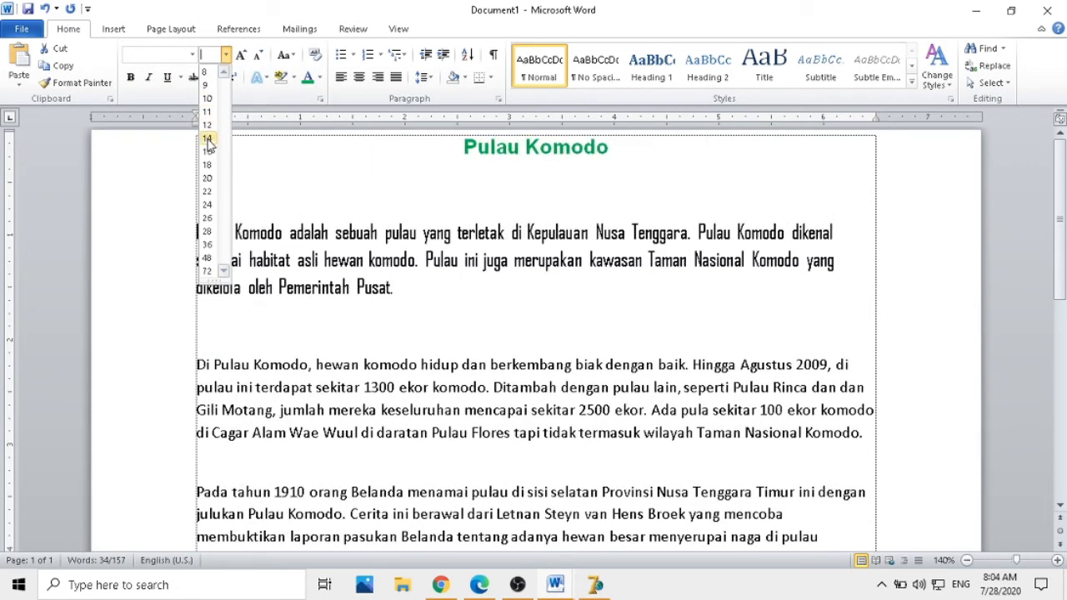
left_click(425, 330)
left_click(705, 302)
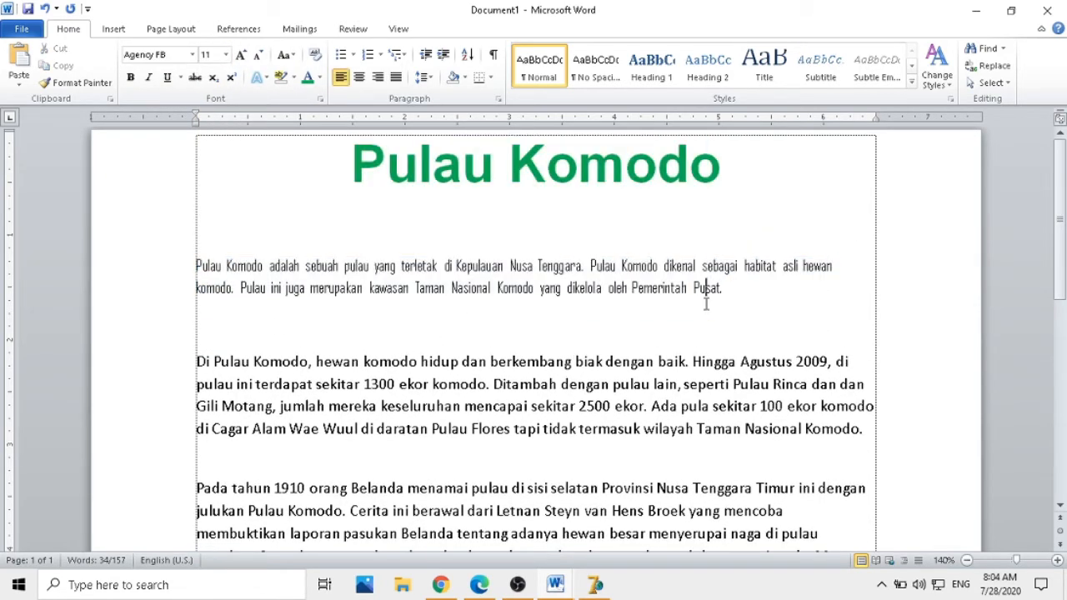
Step: Set the font size of the first paragraph, excluding the title, to 14
left_click_drag(752, 298, 202, 265)
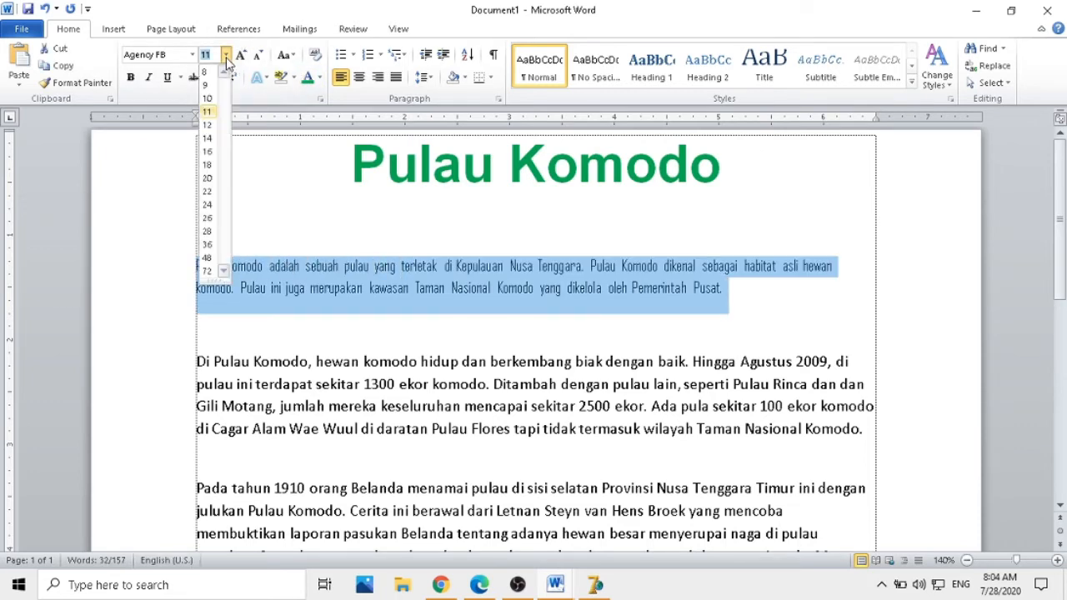
left_click(211, 140)
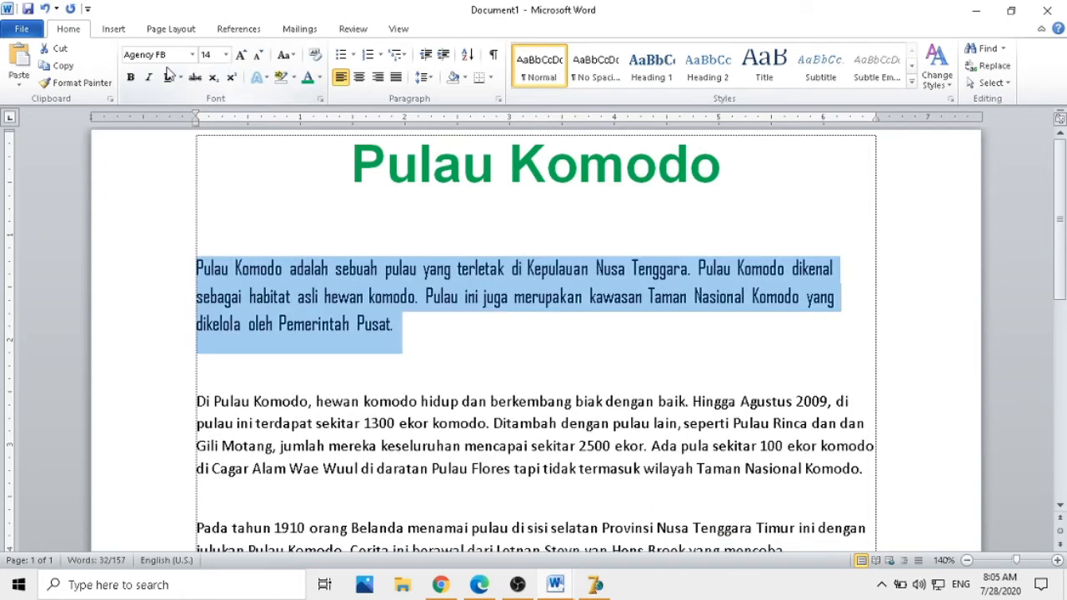
left_click(382, 401)
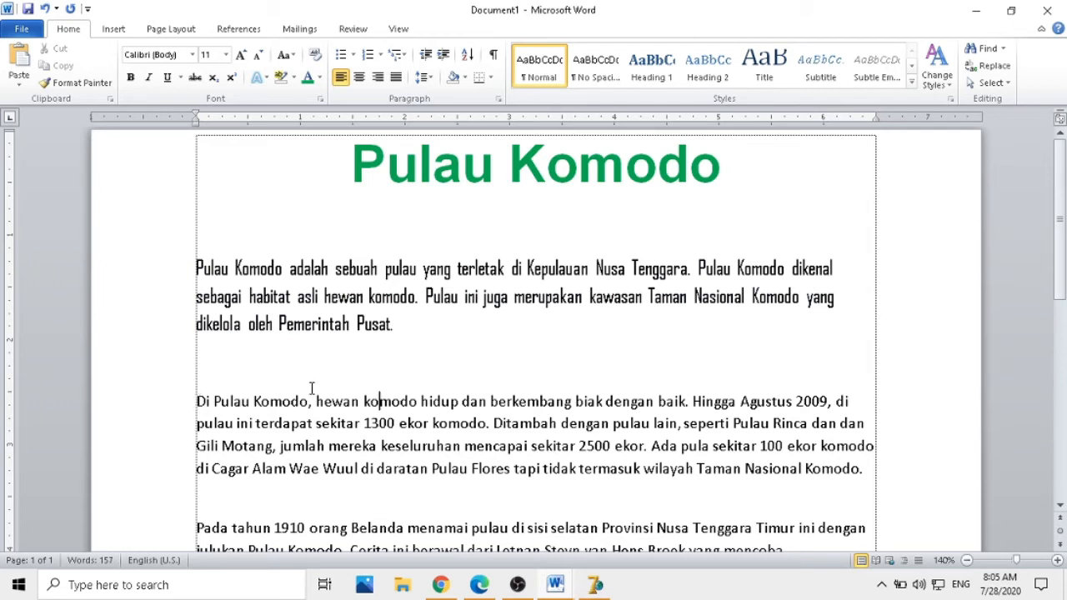
Step: Colour the first paragraph with the standard blue and justify its text
double_click(170, 268)
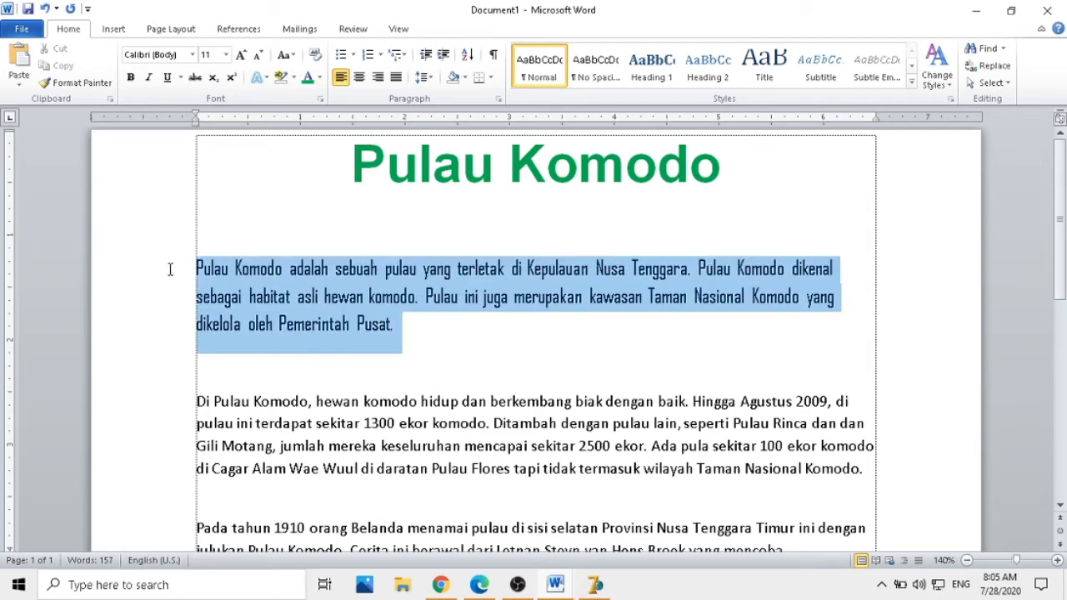
left_click(321, 79)
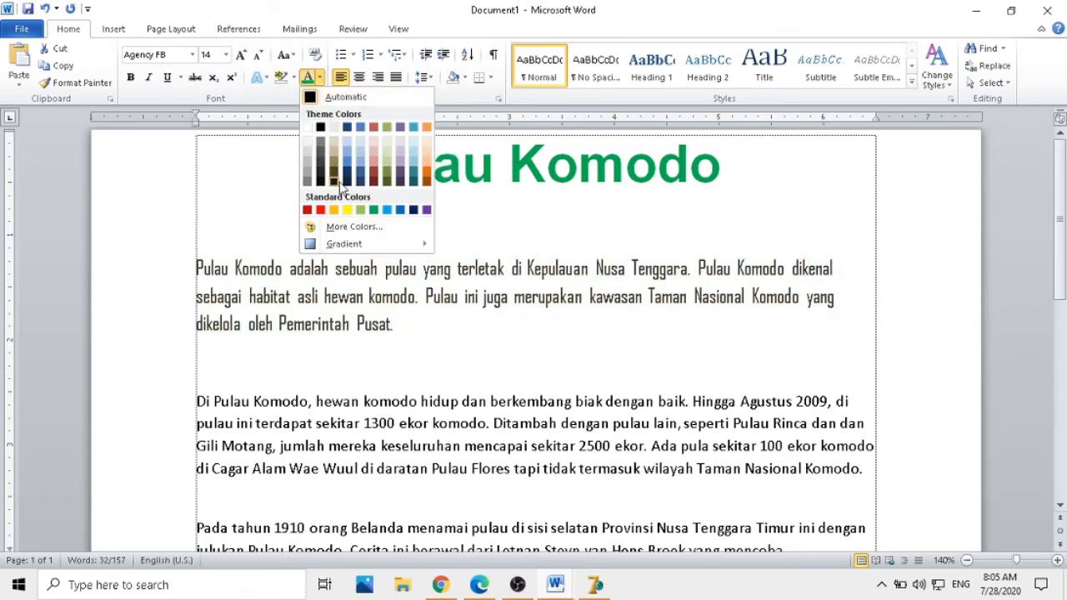
left_click(400, 210)
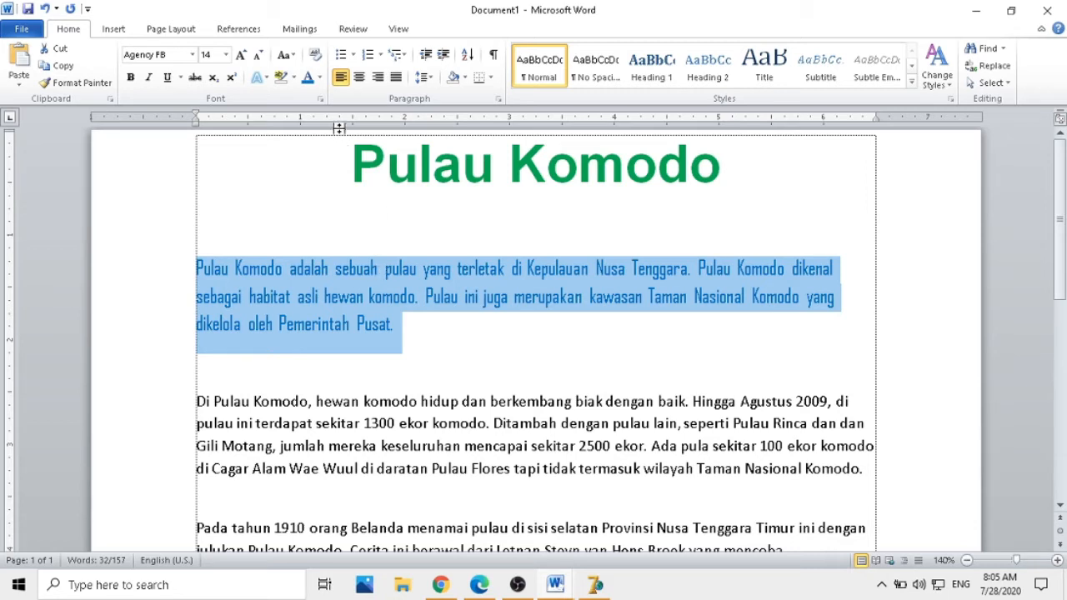
left_click(396, 78)
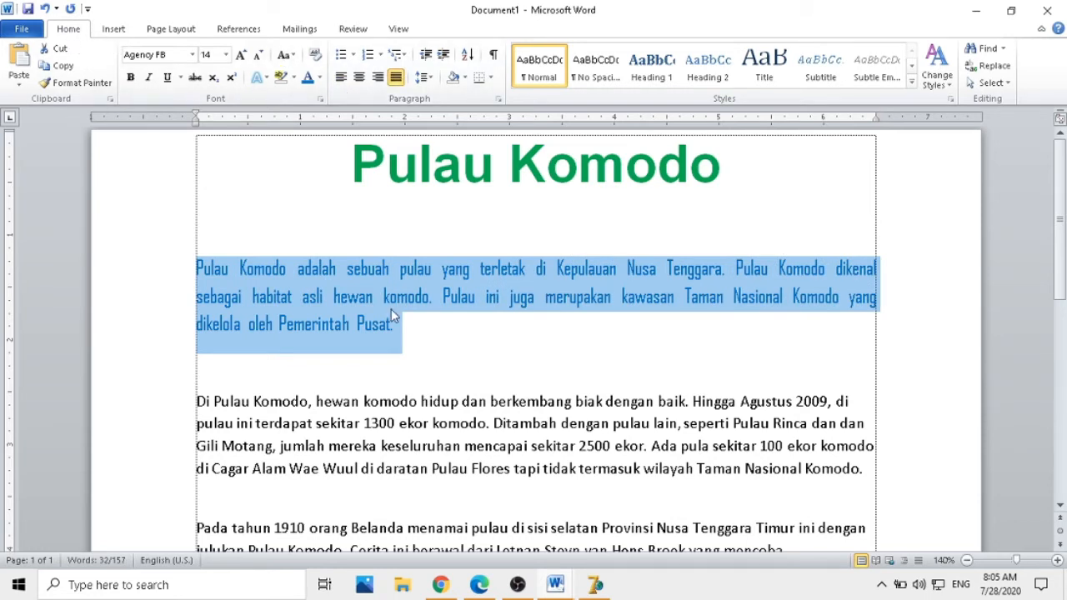
left_click(412, 344)
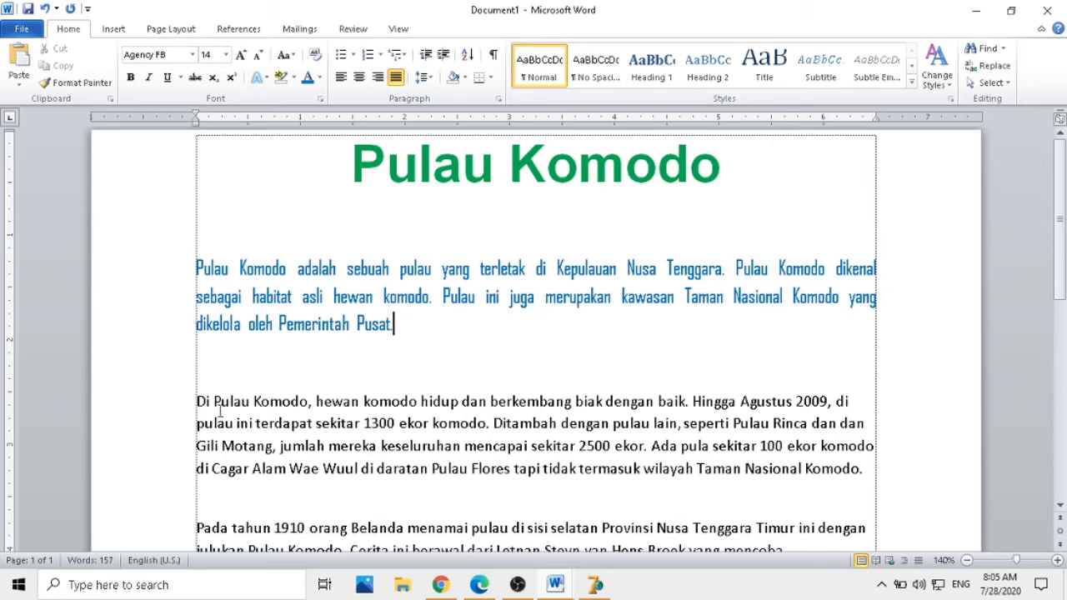
Step: Set the second paragraph, beginning "Di Pulau Komodo", in Monotype Corsiva at font size 16
mouse_move(200, 402)
left_mouse_down()
mouse_move(733, 470)
mouse_move(862, 465)
mouse_move(867, 454)
mouse_move(878, 464)
mouse_move(278, 385)
mouse_move(214, 393)
left_mouse_up()
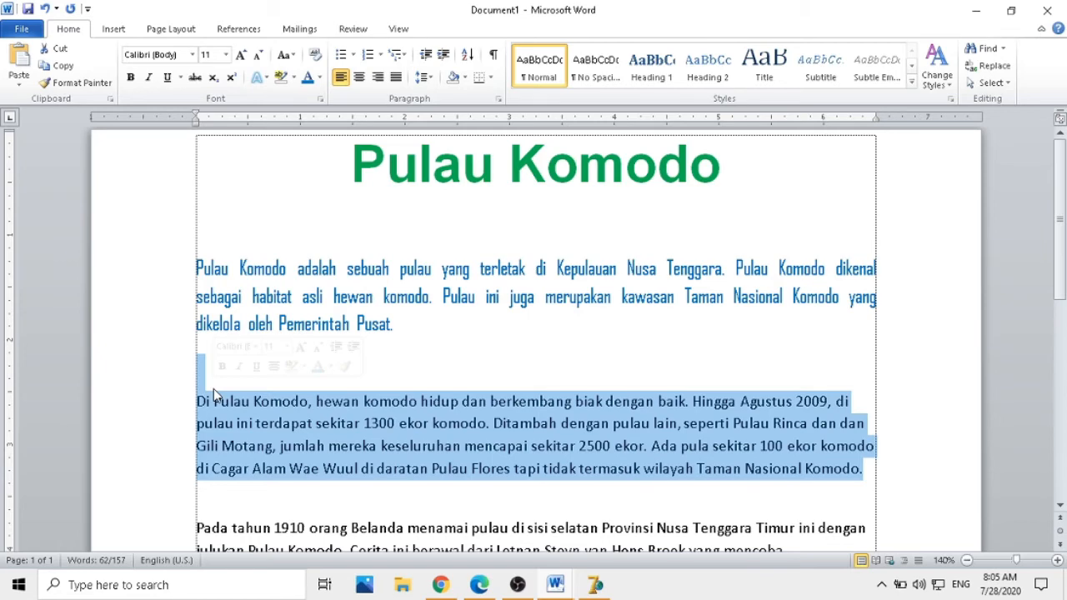
left_click(192, 55)
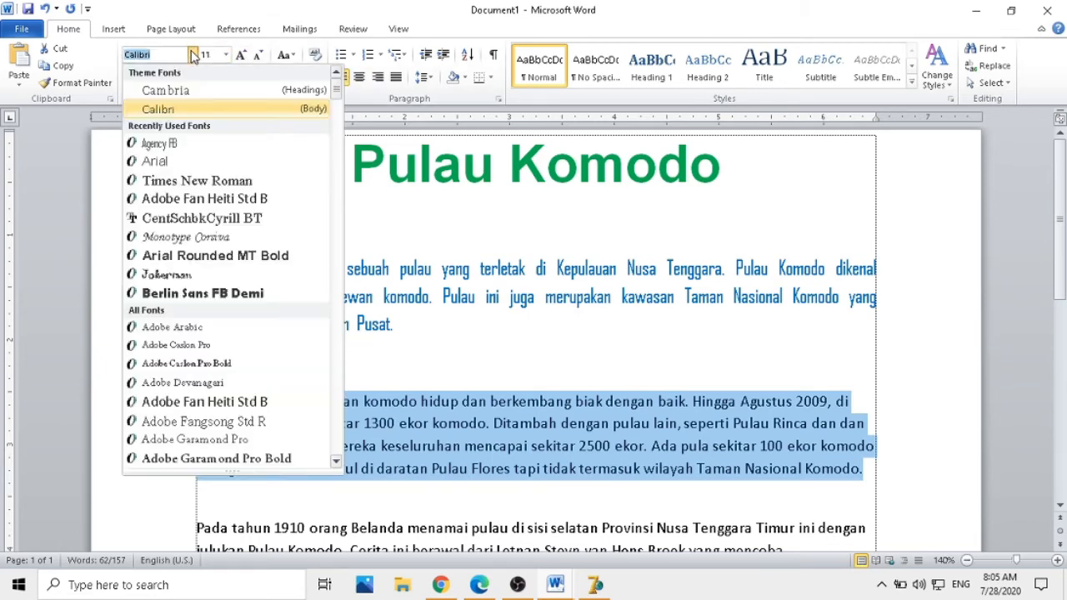
type("Monotype Cors")
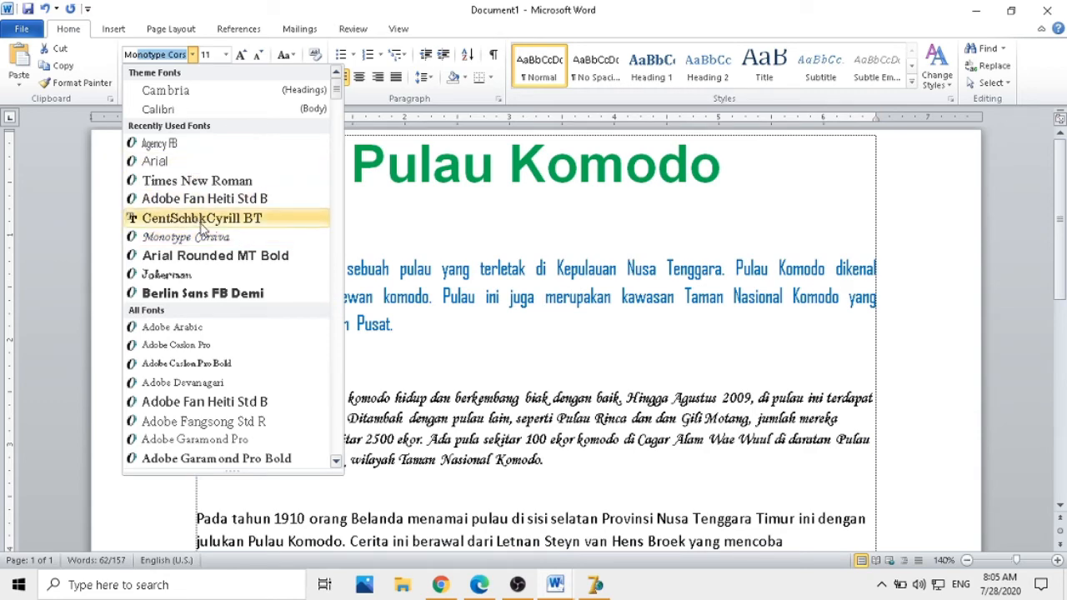
left_click(219, 238)
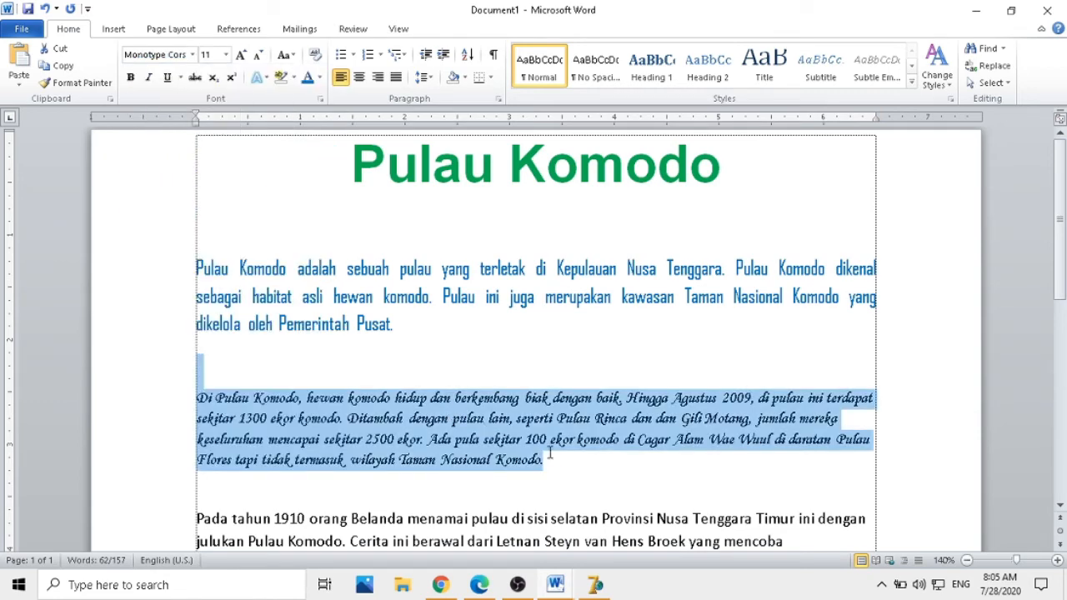
left_click(226, 55)
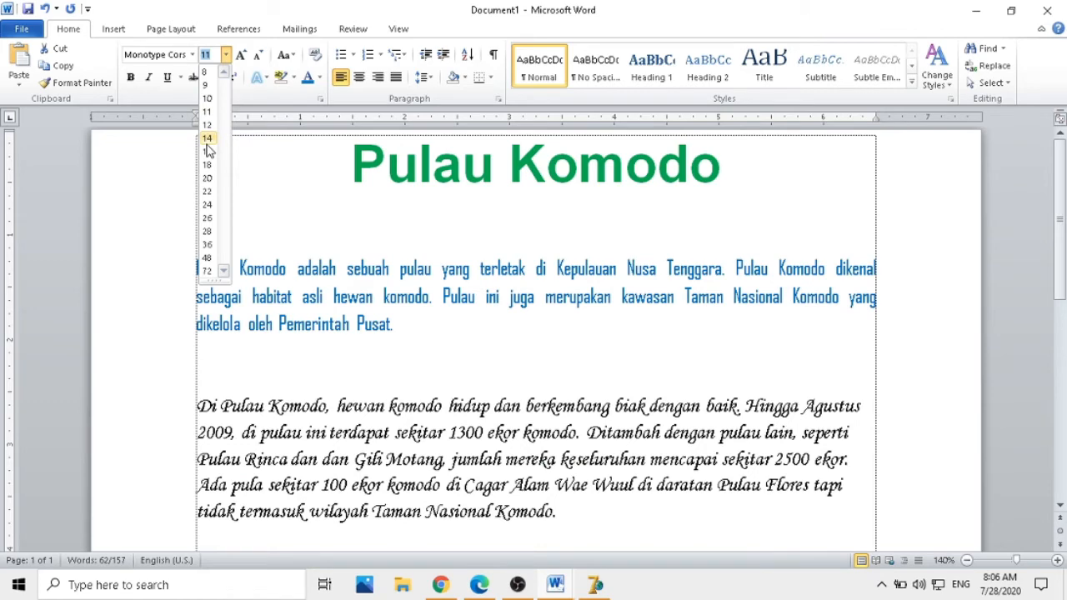
left_click(208, 151)
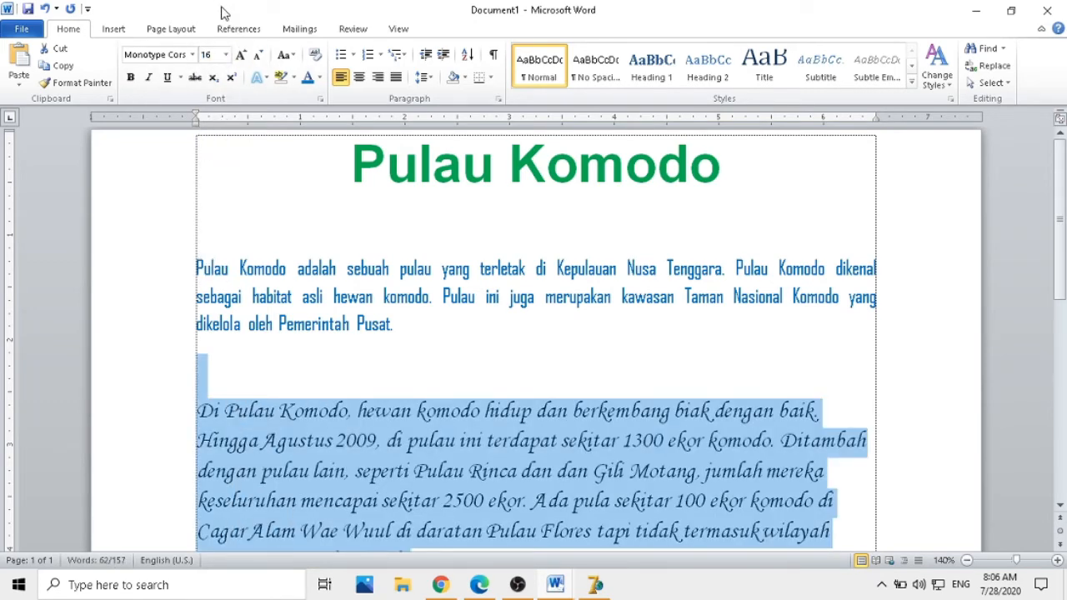
Step: Colour the second paragraph, beginning "Di Pulau Komodo", with the standard dark red
left_click(320, 77)
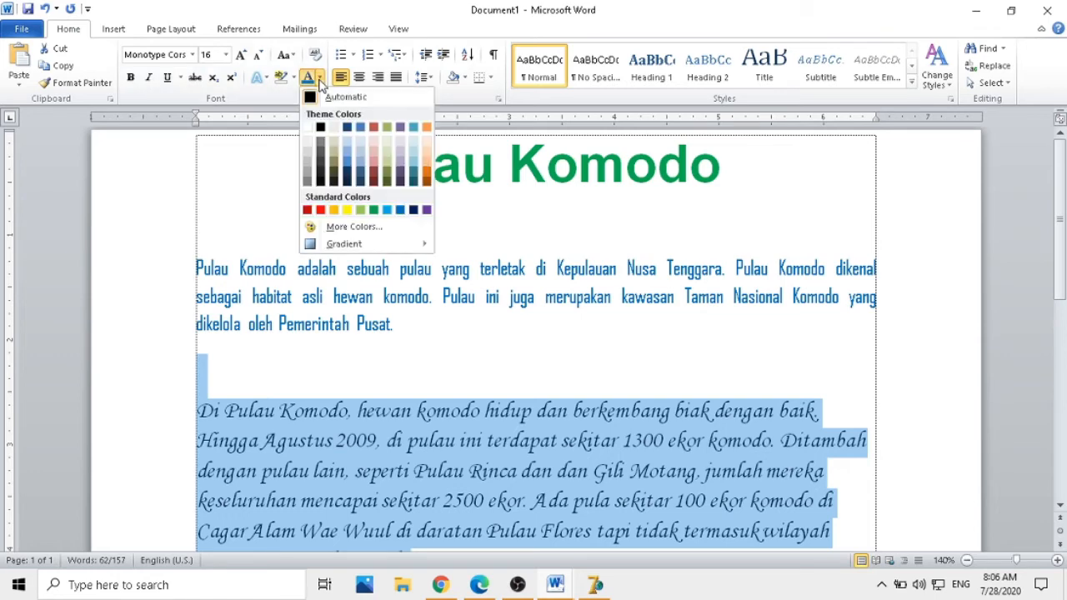
left_click(306, 210)
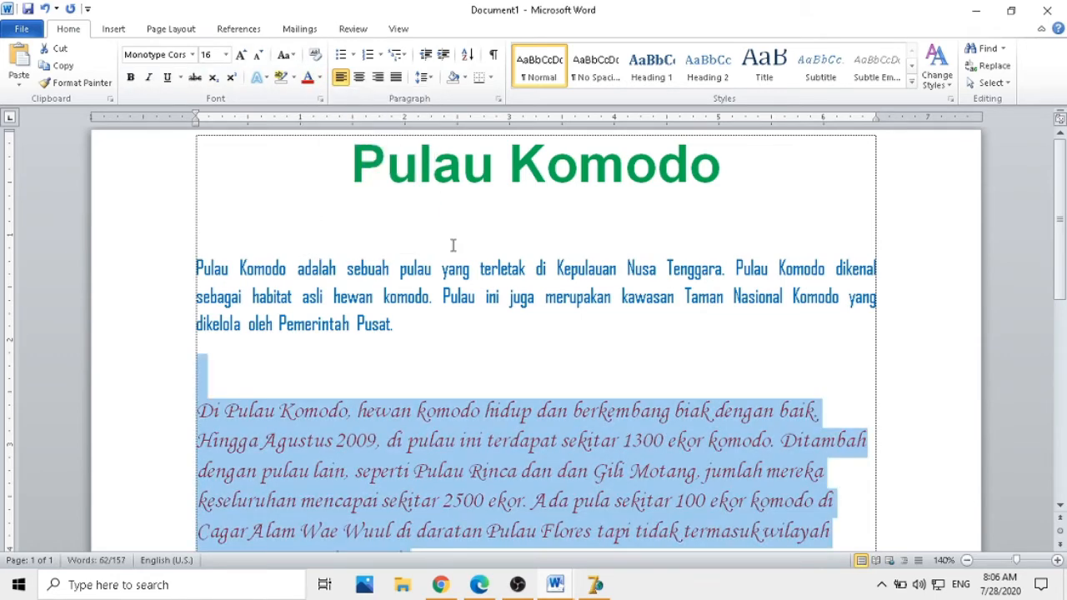
Step: Try justified alignment on the second paragraph and set it back to left alignment
left_click_drag(1062, 244, 1062, 332)
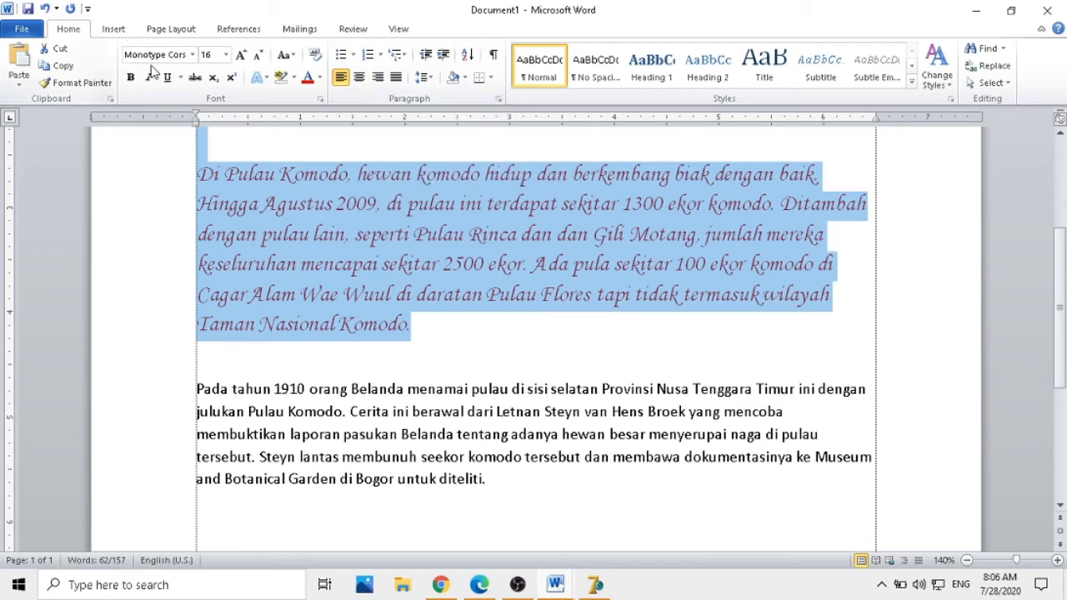
left_click(396, 82)
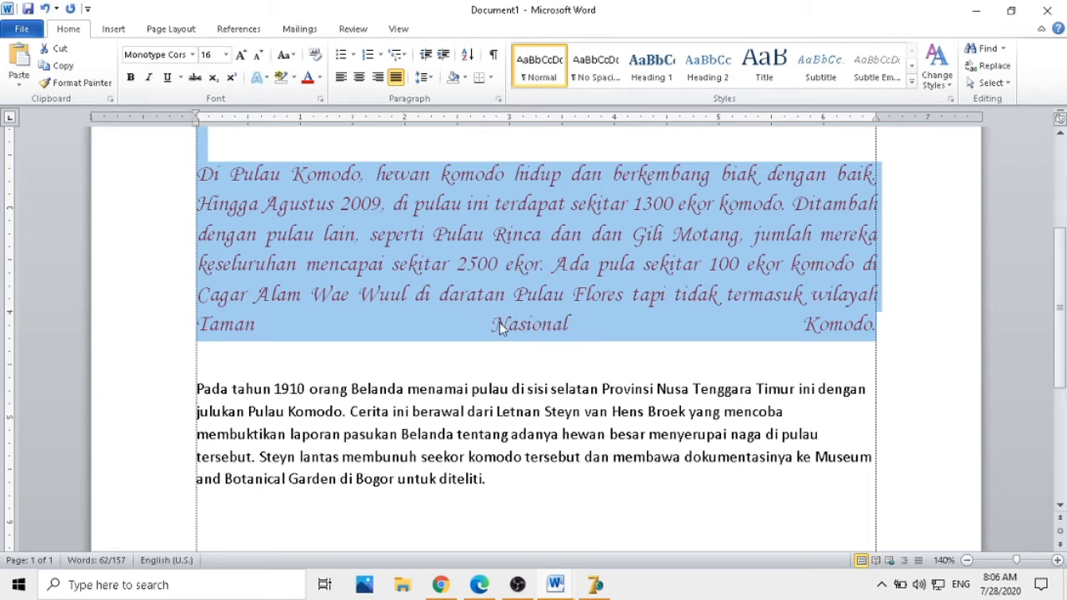
left_click(343, 80)
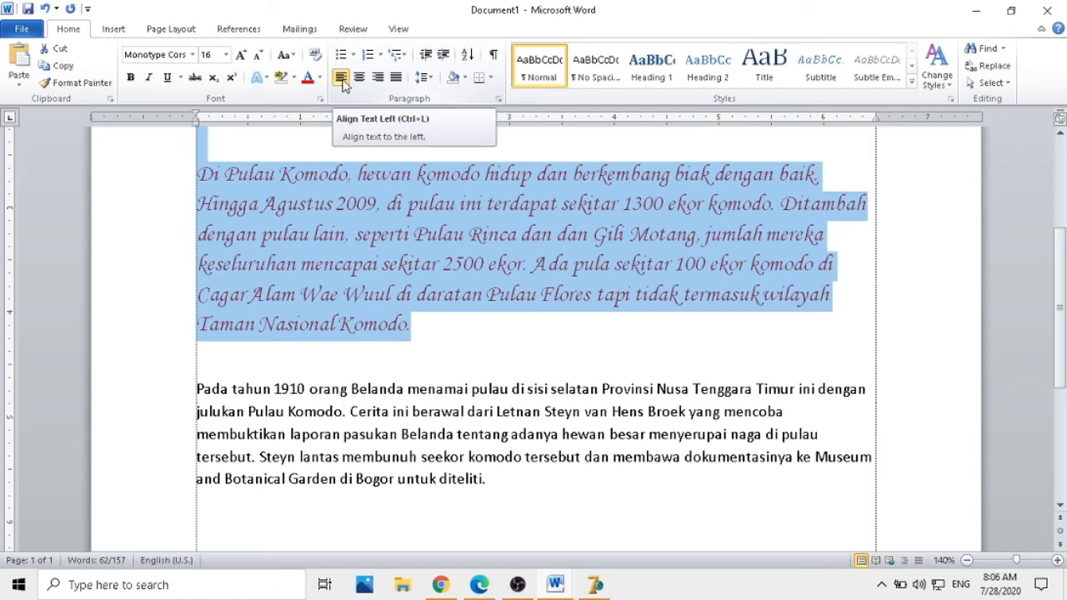
left_click(399, 79)
left_click(489, 326)
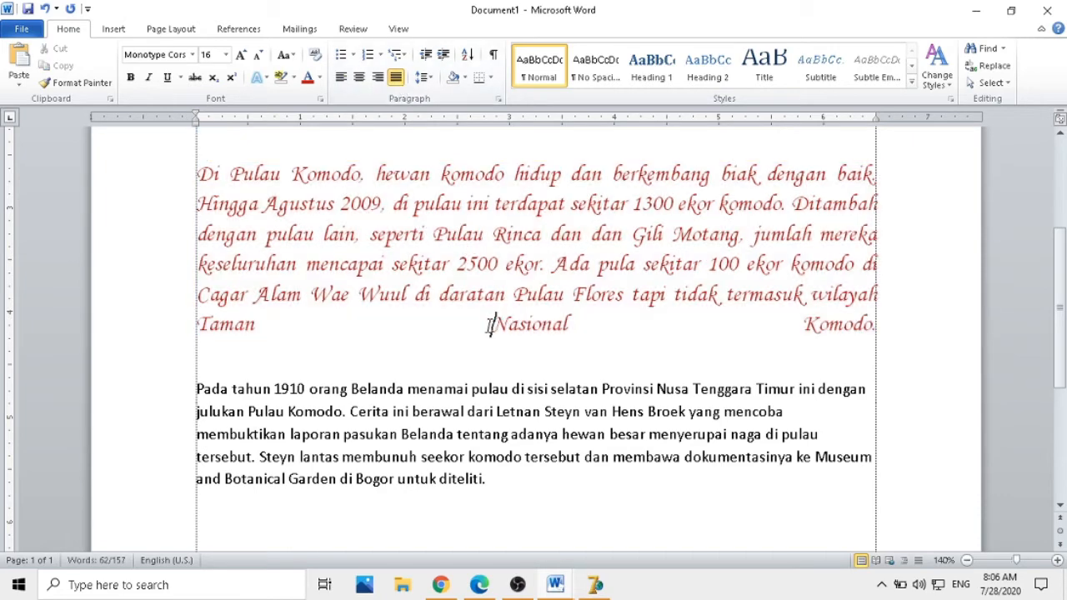
left_click(342, 78)
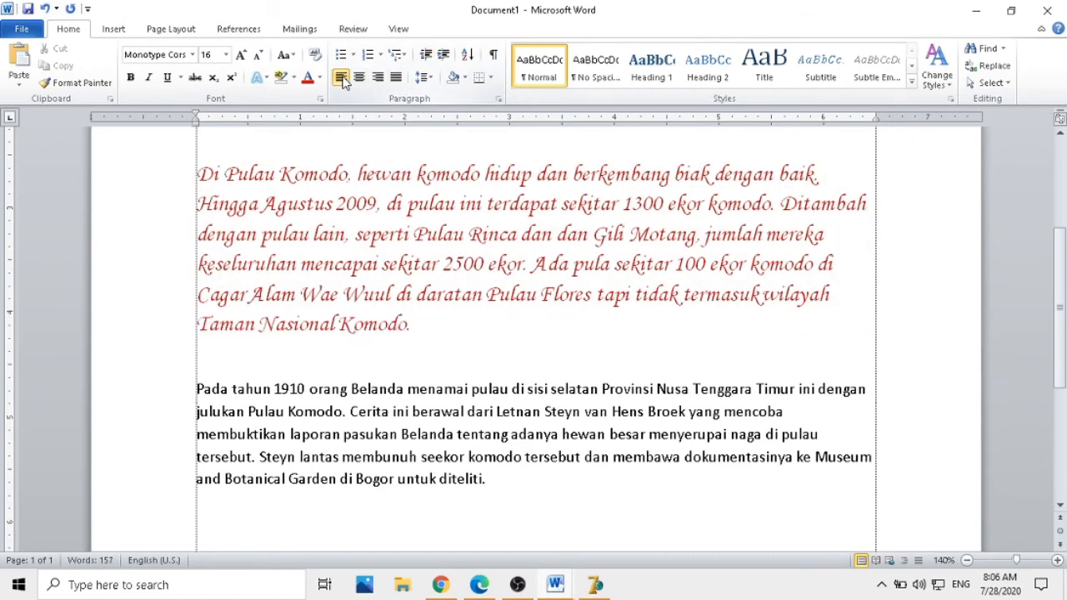
left_click(448, 315)
Step: Change the font of the third paragraph, beginning "Pada tahun 1910", to Comic Sans MS
left_click_drag(198, 389, 534, 498)
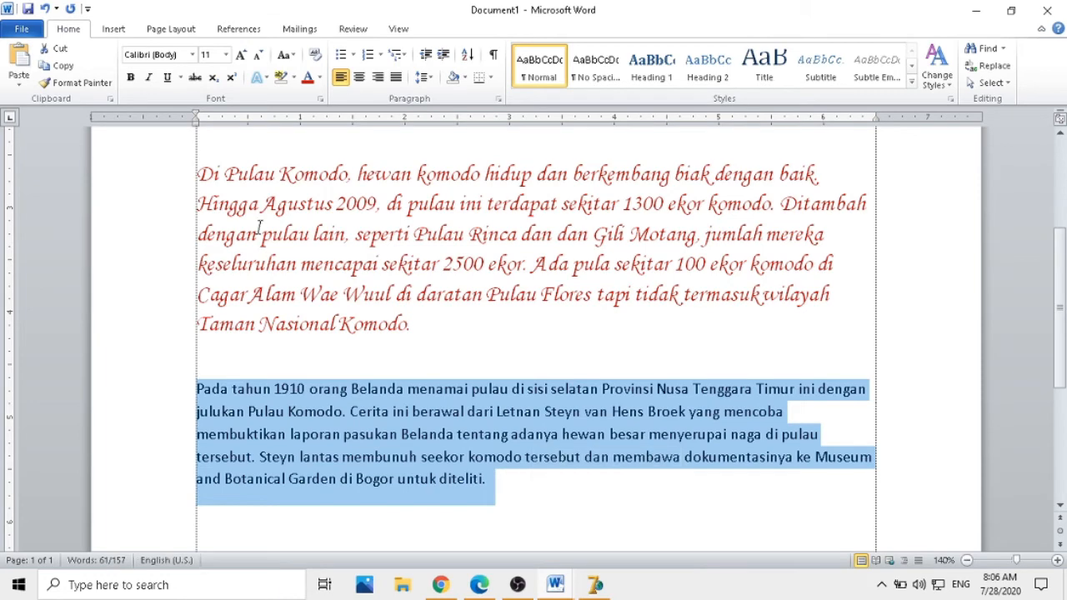
left_click(193, 55)
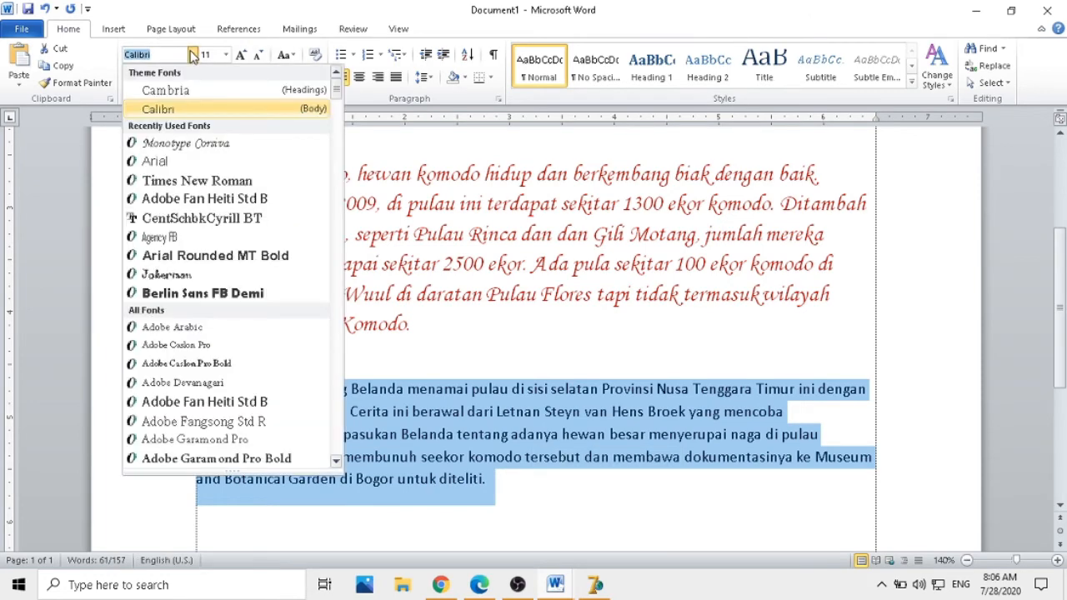
type("Comic Sans MS")
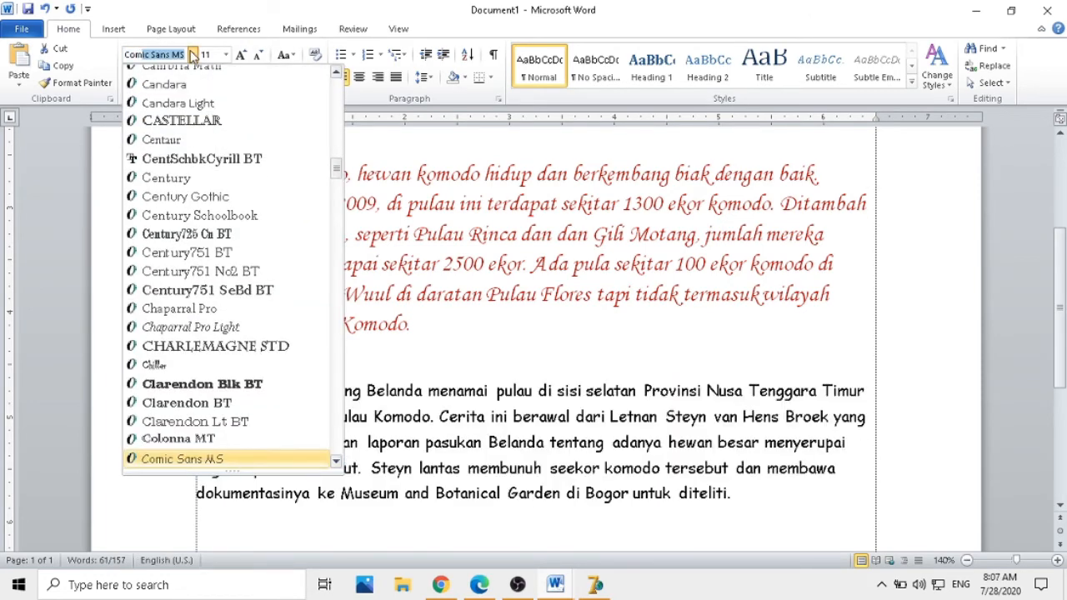
left_click(197, 461)
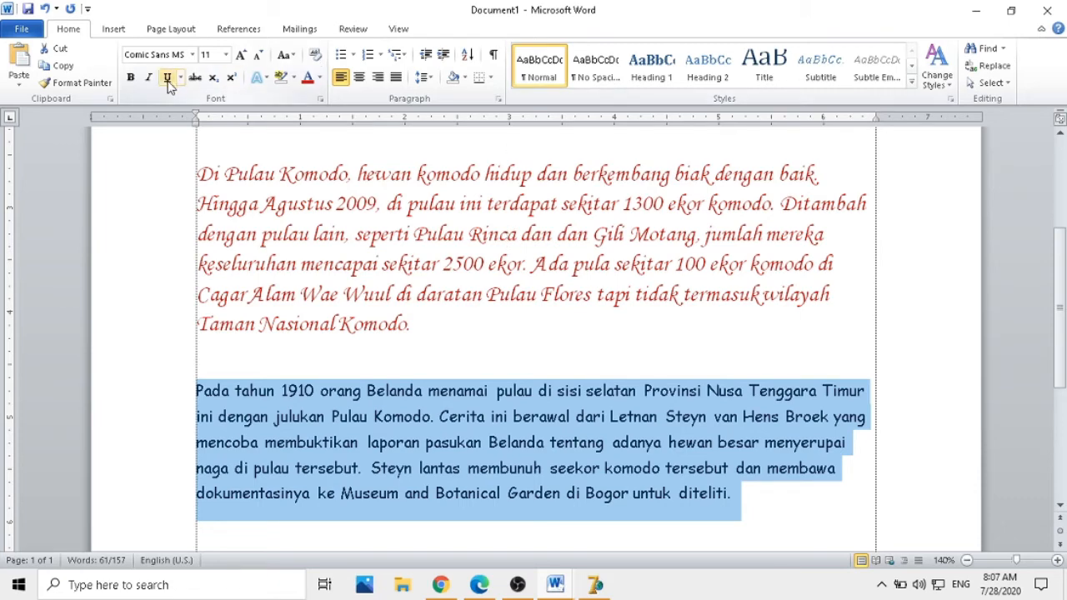
Step: Set the third paragraph's font size to 16 and justify its text
left_click(225, 55)
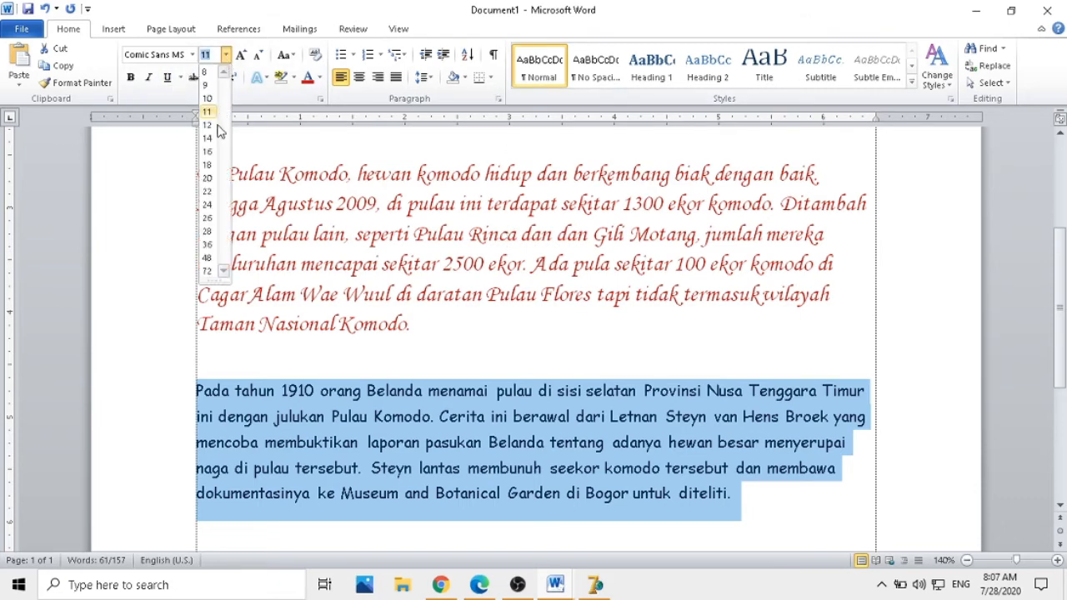
left_click(208, 152)
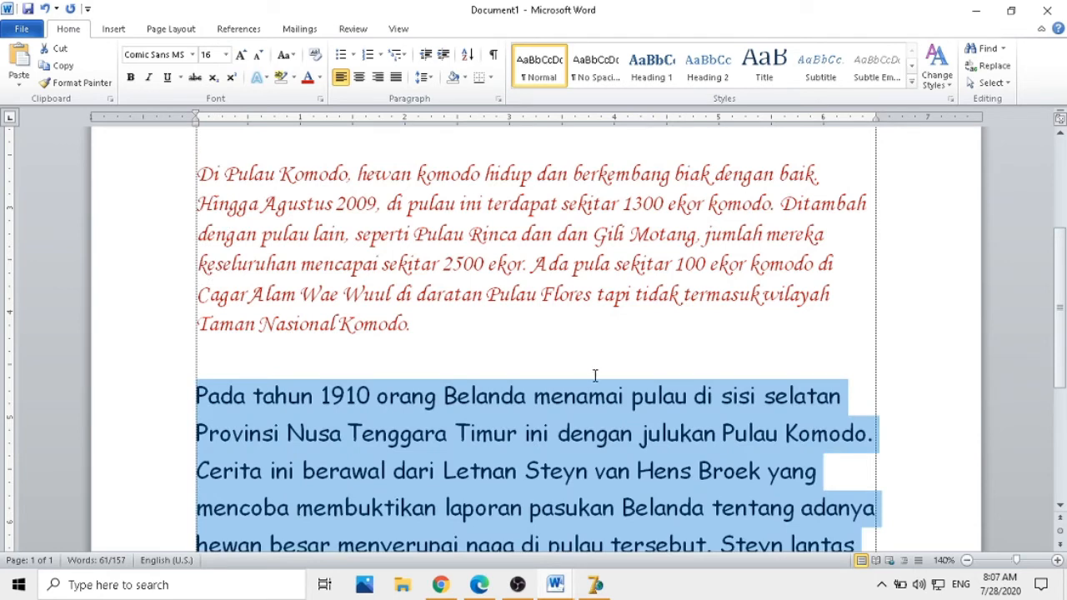
left_click(395, 77)
left_click_drag(1061, 302, 1061, 236)
left_click(714, 348)
Step: Look over the formatted title and all three paragraphs at smaller zoom levels, finishing at 120% zoom
scroll(917, 333, "up", 1)
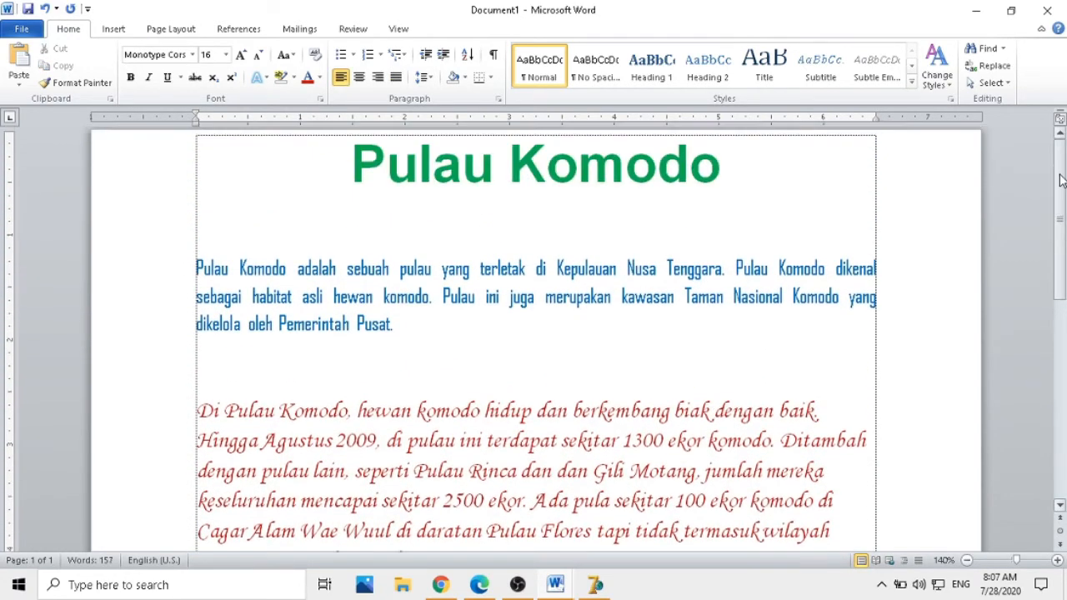
left_click(967, 560)
left_click(966, 560)
left_click(966, 560)
left_click(967, 560)
left_click(967, 560)
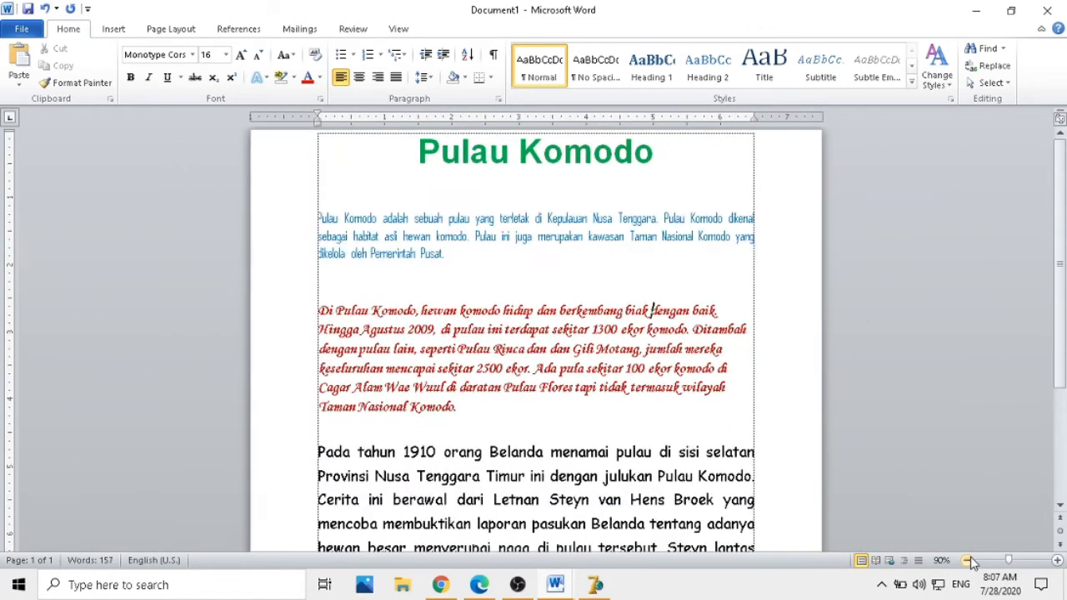
left_click(967, 560)
left_click(967, 561)
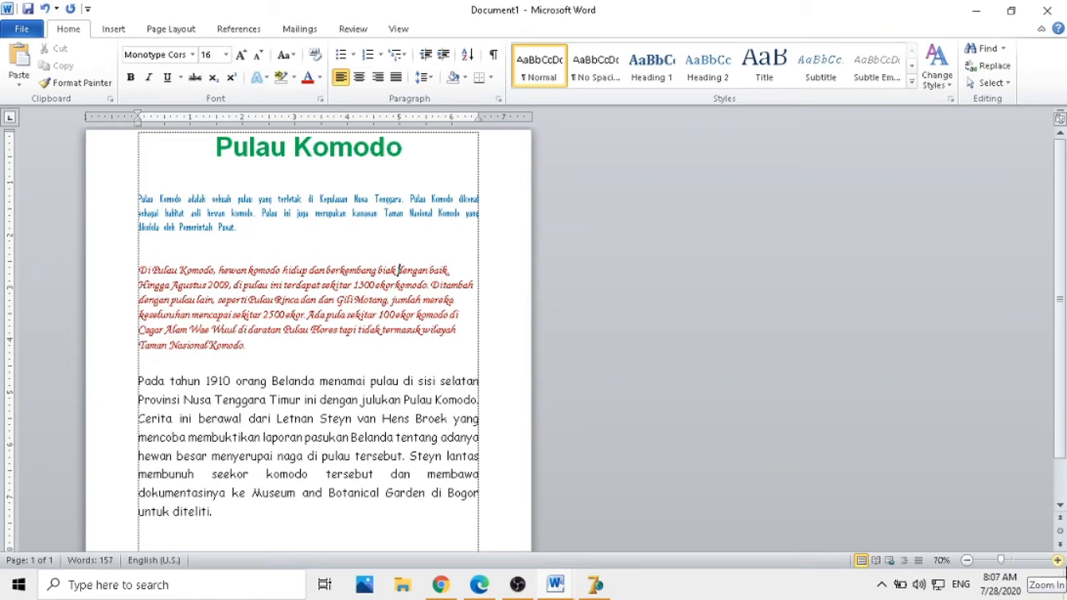
left_click(1056, 560)
left_click(1057, 559)
left_click(1057, 560)
left_click(1056, 560)
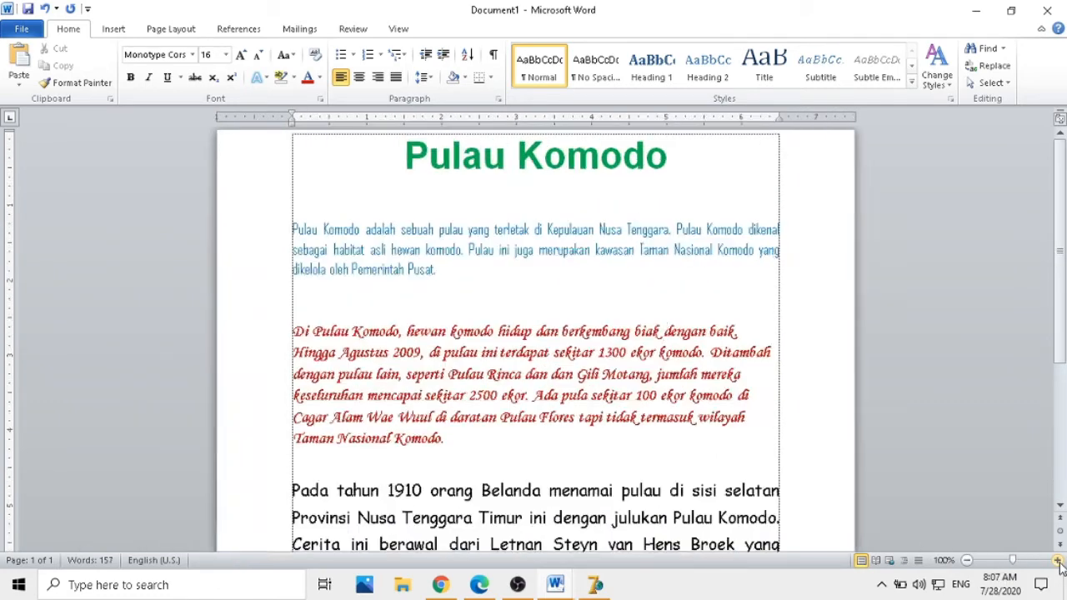
left_click(1056, 560)
left_click_drag(1062, 261, 1050, 223)
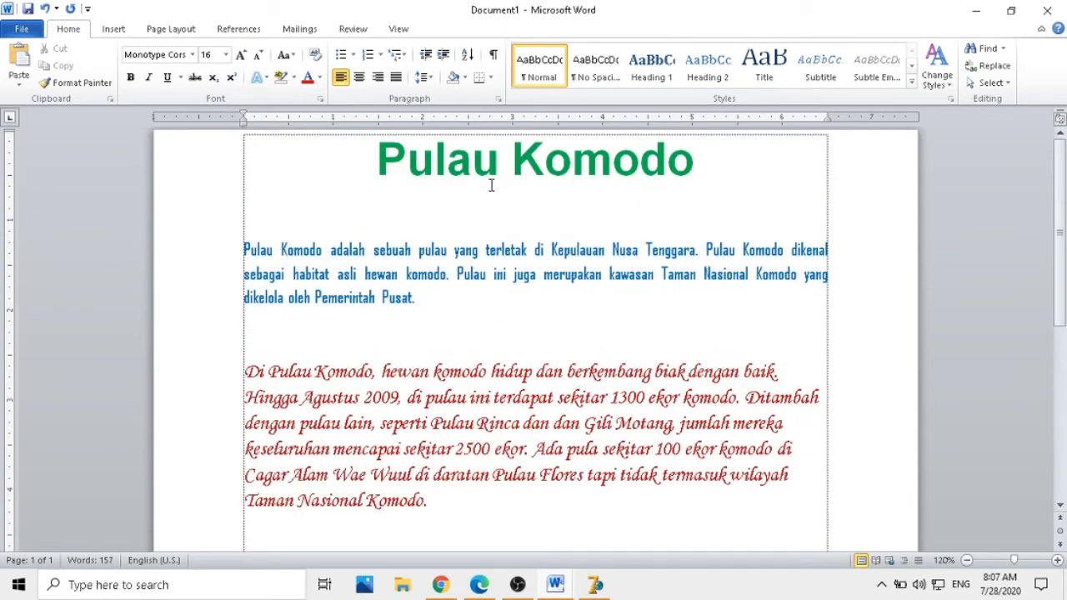
Step: Place the cursor on the empty line between the title and the first paragraph and centre that line
left_click(514, 201)
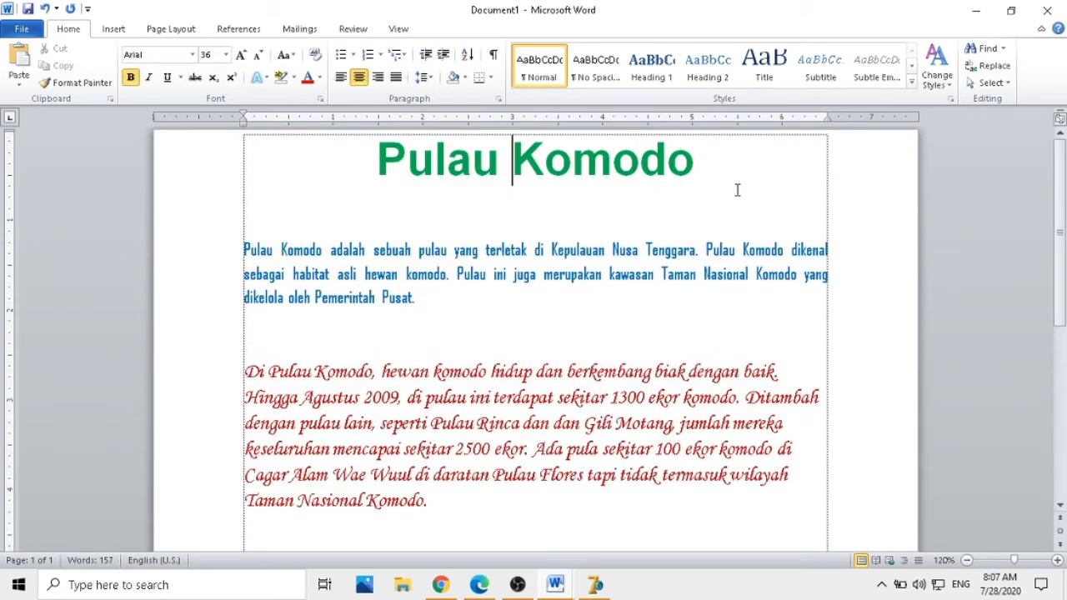
left_click(258, 218)
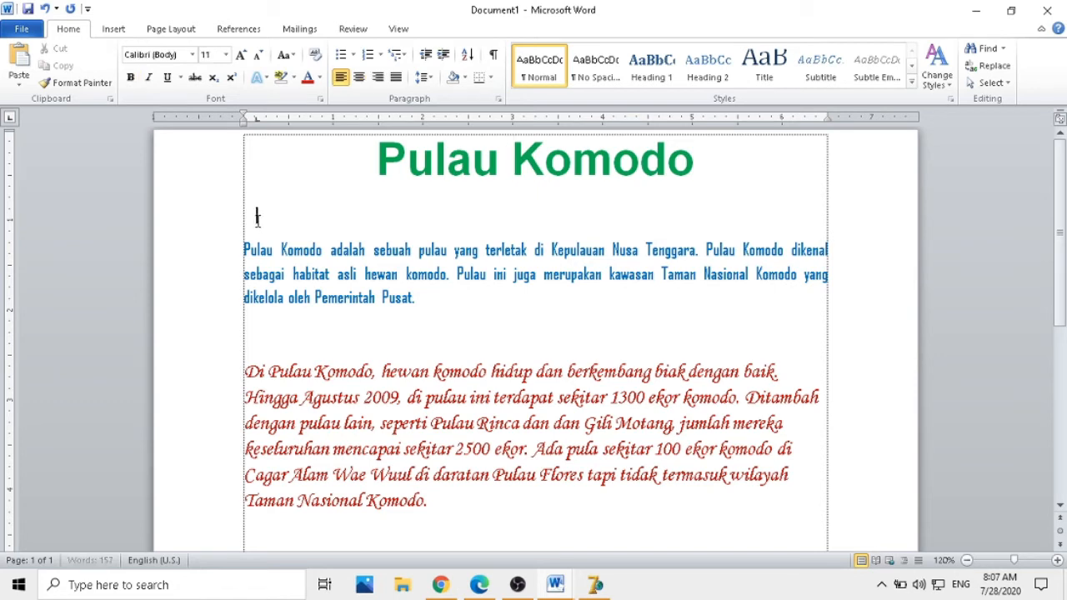
double_click(513, 215)
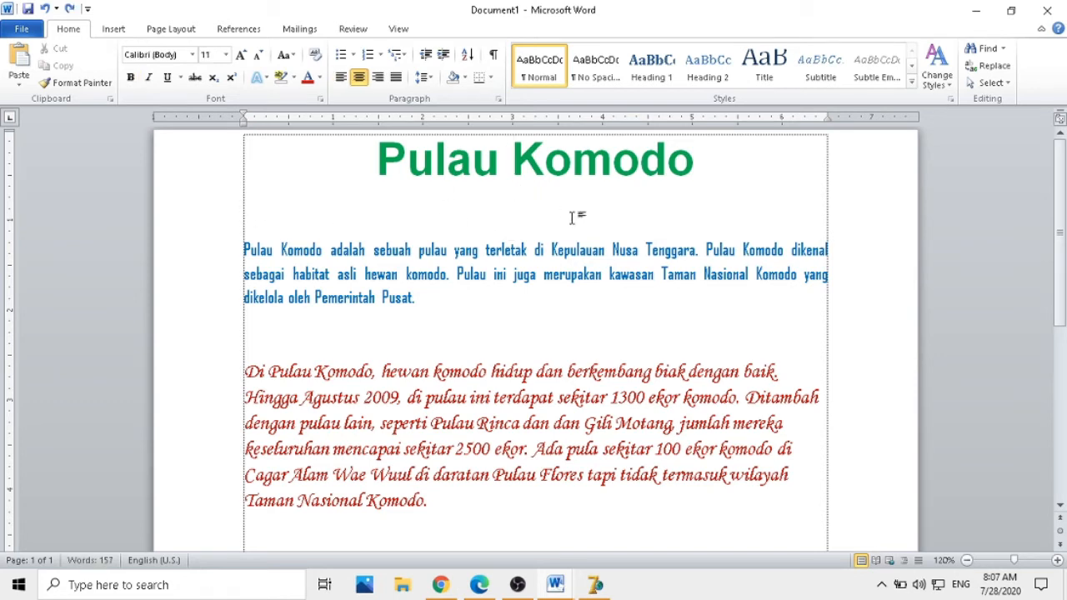
left_click(341, 76)
left_click(359, 78)
Step: Insert the green island bays picture from the "komodo" clip art results on the centred line below the title
left_click(115, 30)
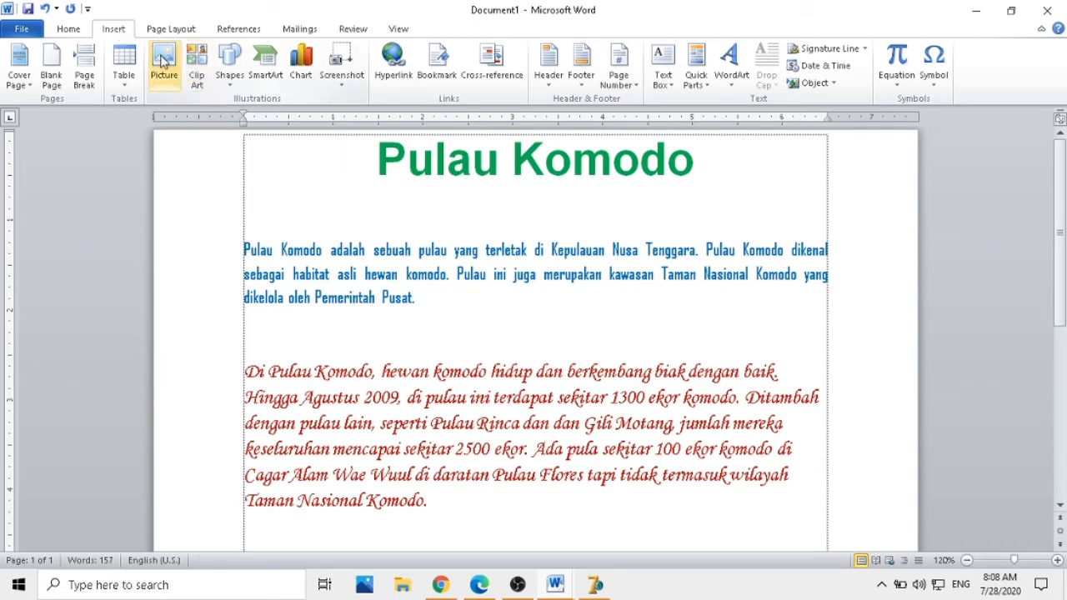
left_click(198, 67)
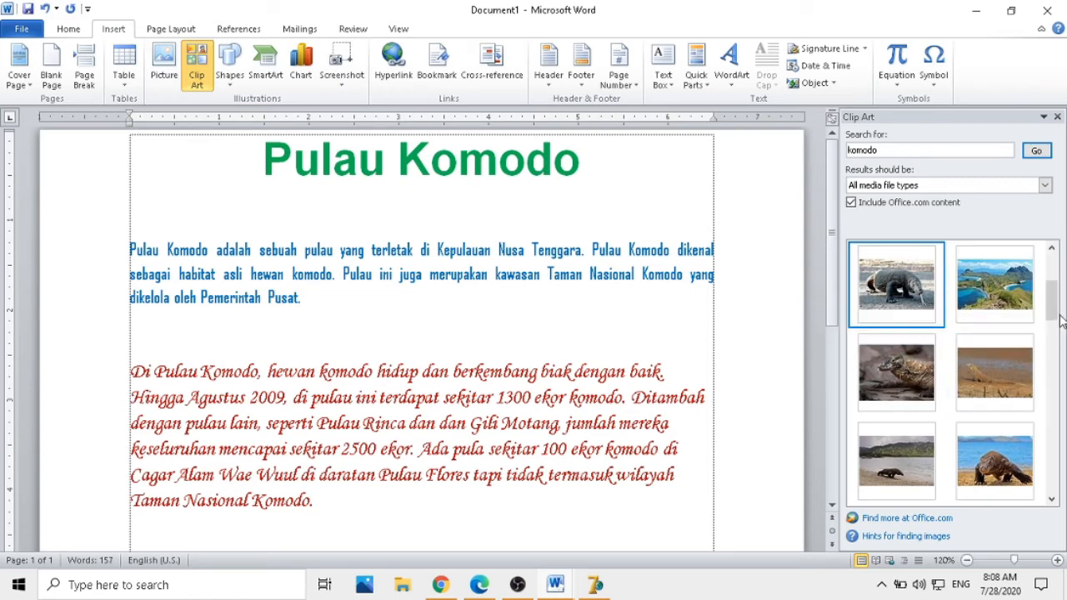
left_click_drag(1052, 312, 1046, 283)
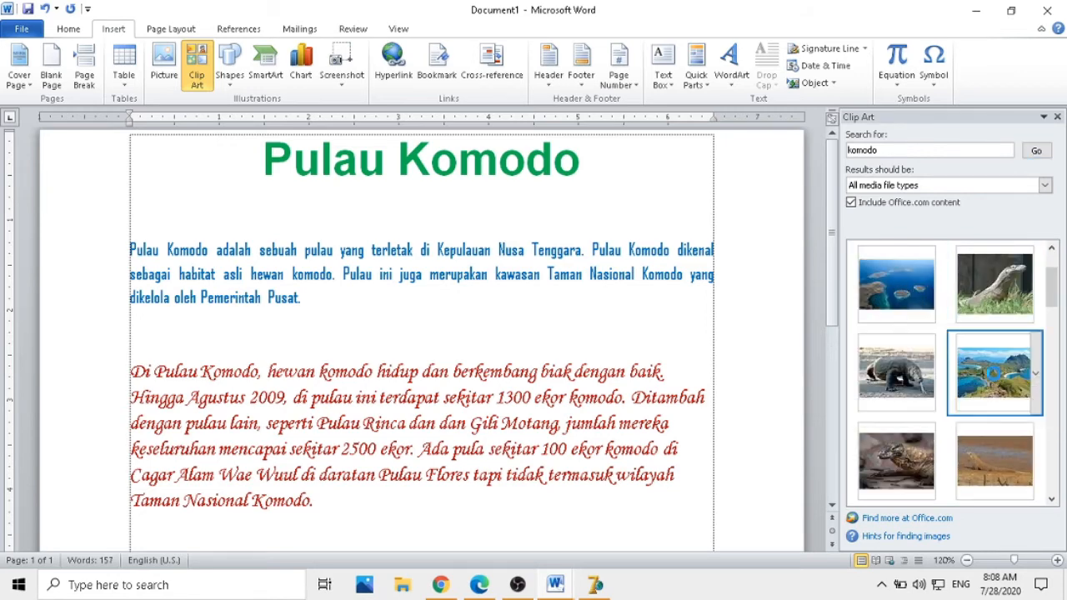
left_click(993, 375)
Step: Shrink the island picture below the title to about 0.98" high by 1.47" wide
left_click_drag(829, 250, 827, 419)
left_click_drag(833, 287, 832, 220)
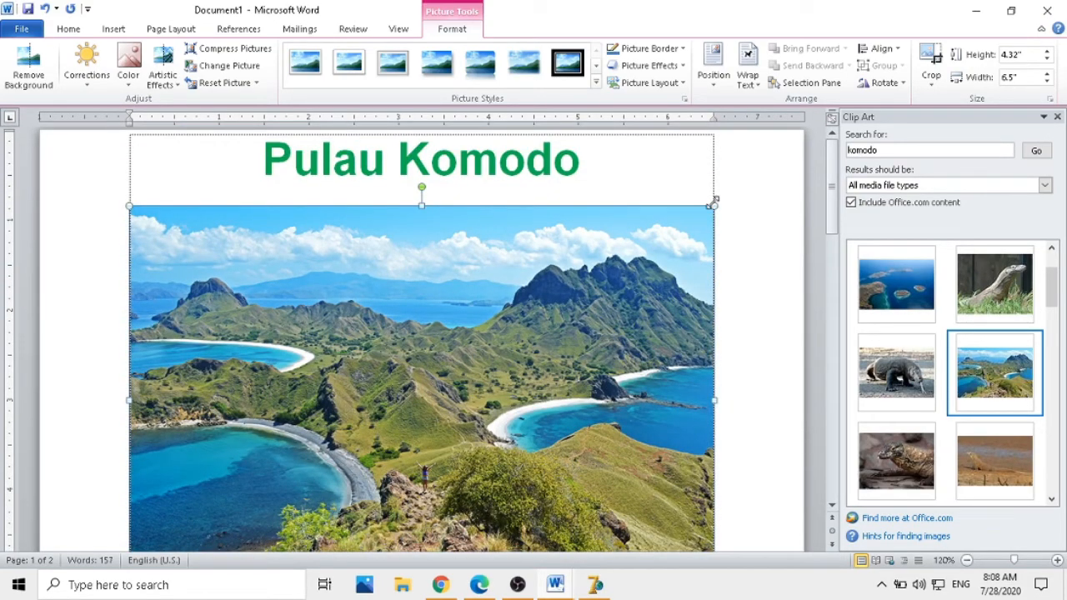
left_click_drag(713, 203, 307, 499)
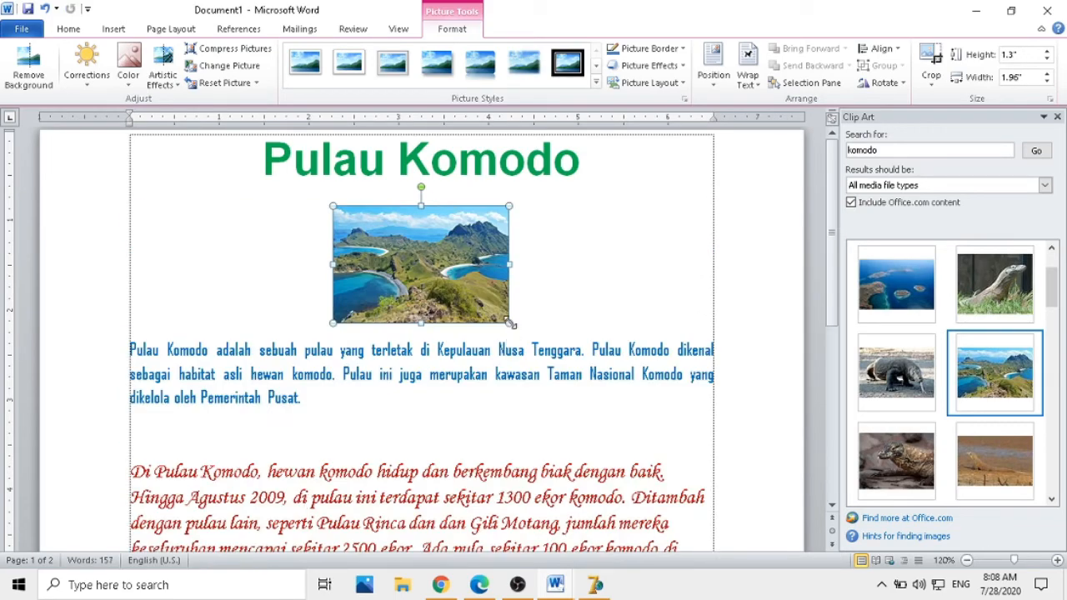
left_click_drag(510, 320, 473, 298)
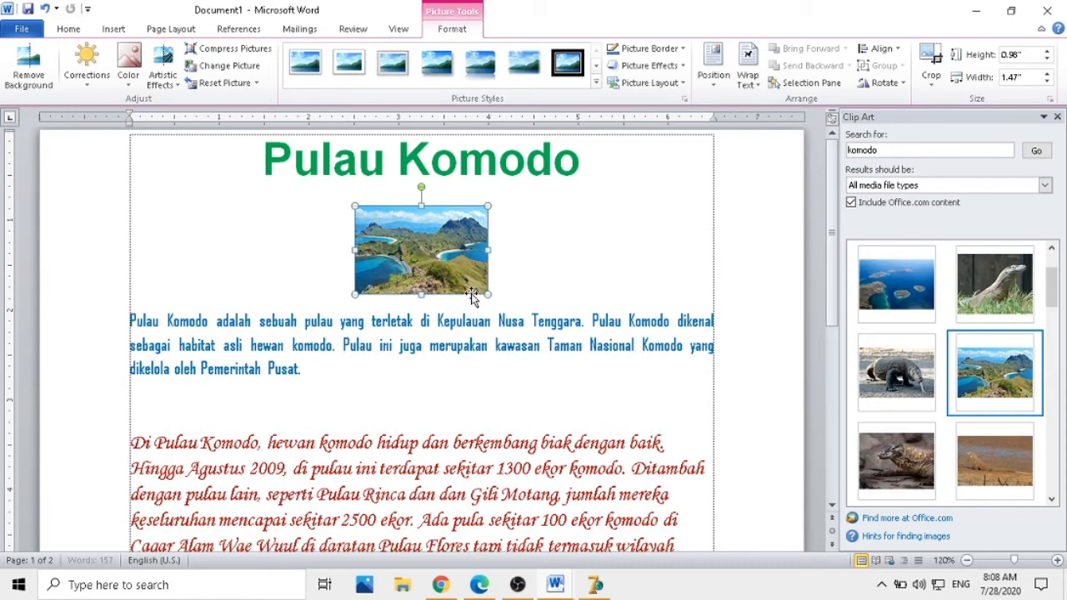
left_click(522, 264)
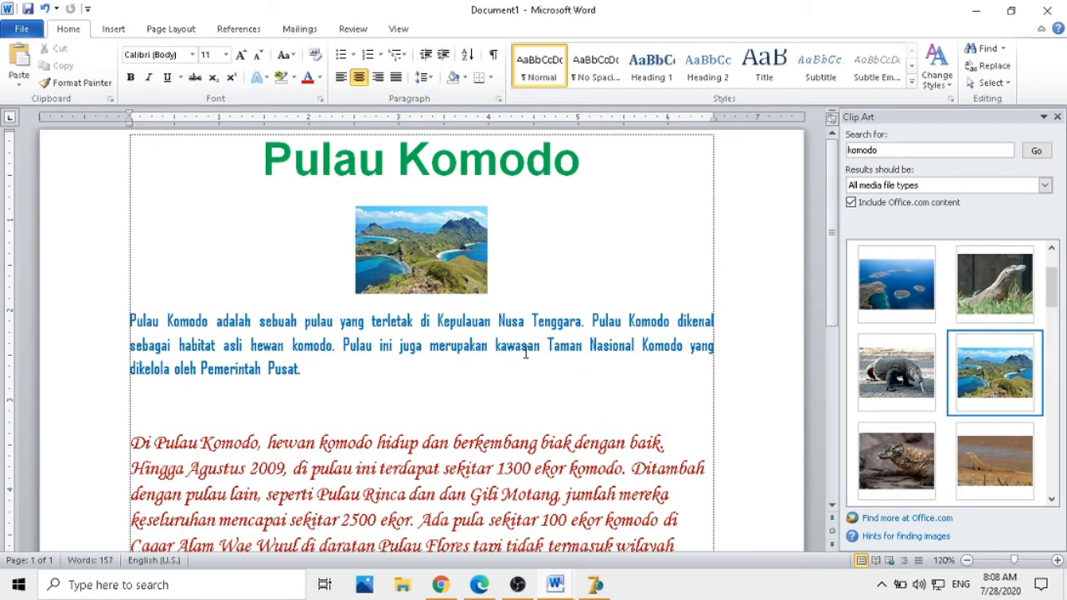
Step: Insert the KOMODO 2 picture from the KOMODO folder in Downloads at the start of the second paragraph
left_click_drag(833, 264, 832, 350)
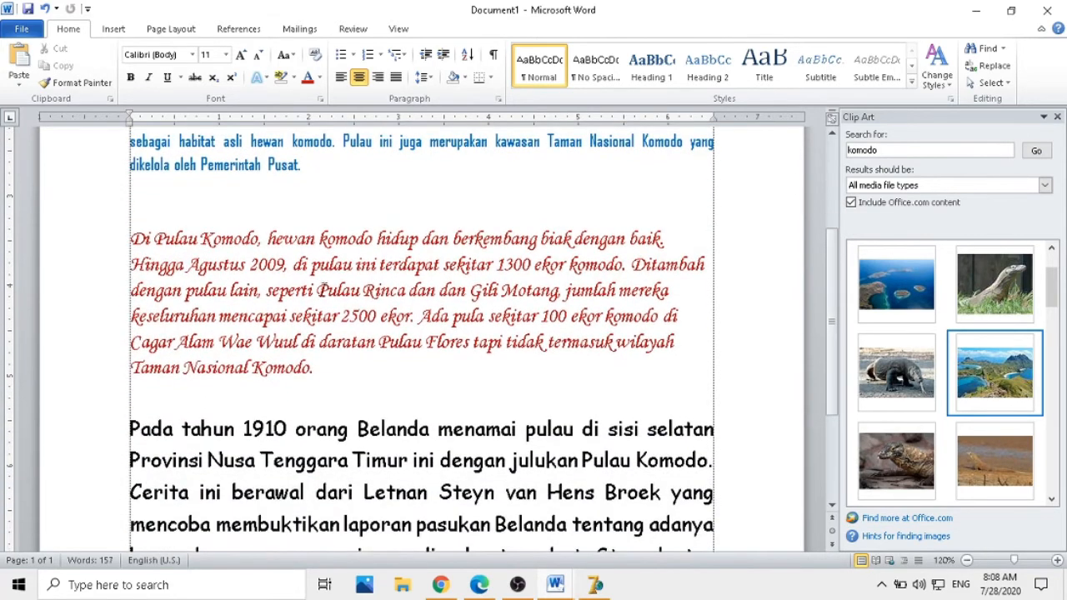
left_click(132, 240)
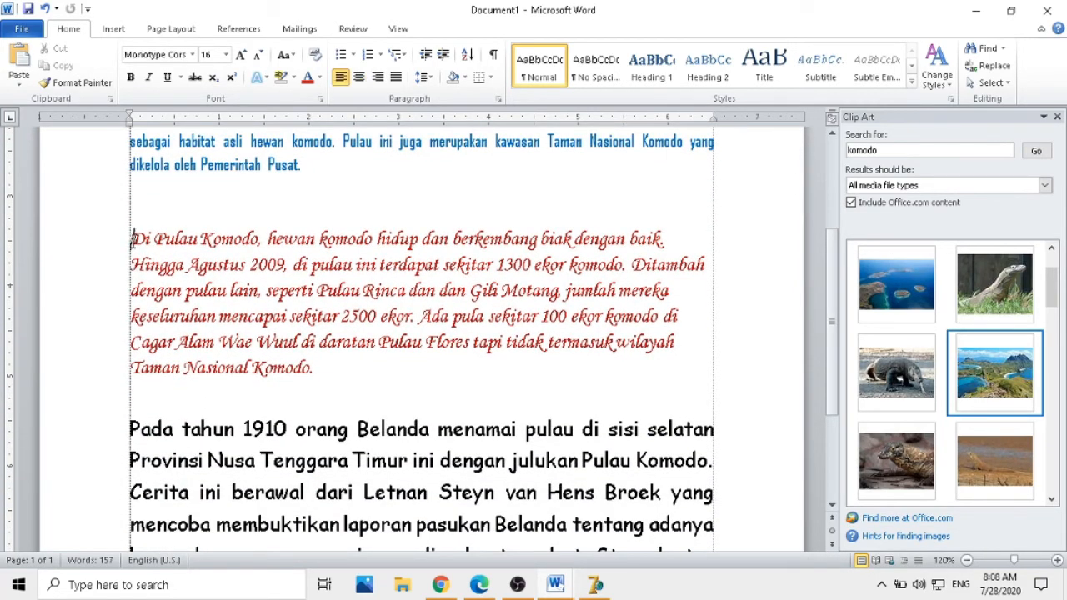
left_click(114, 28)
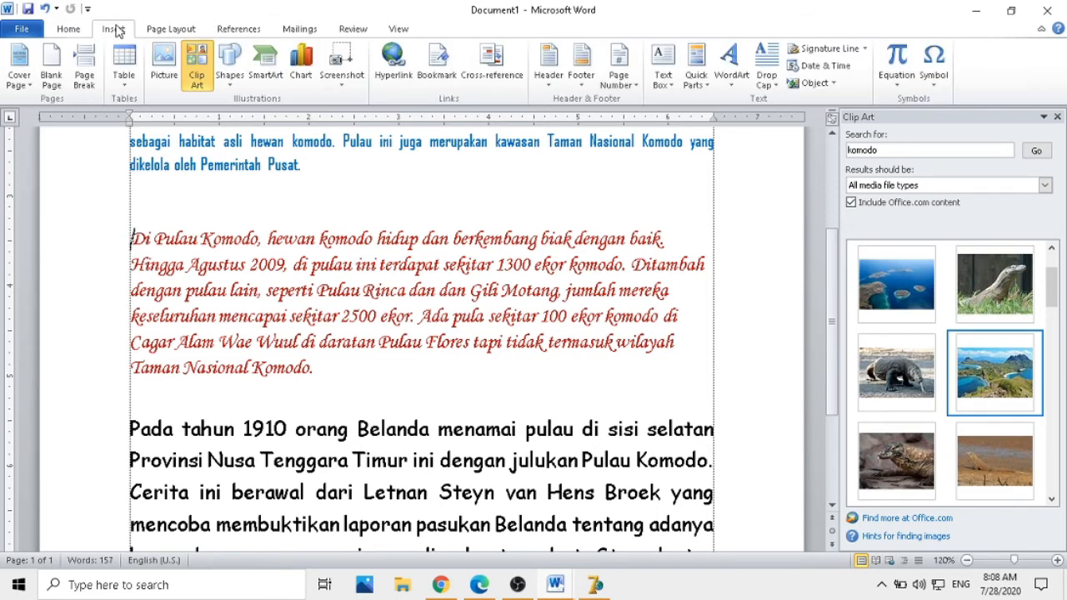
left_click_drag(1052, 293, 1057, 385)
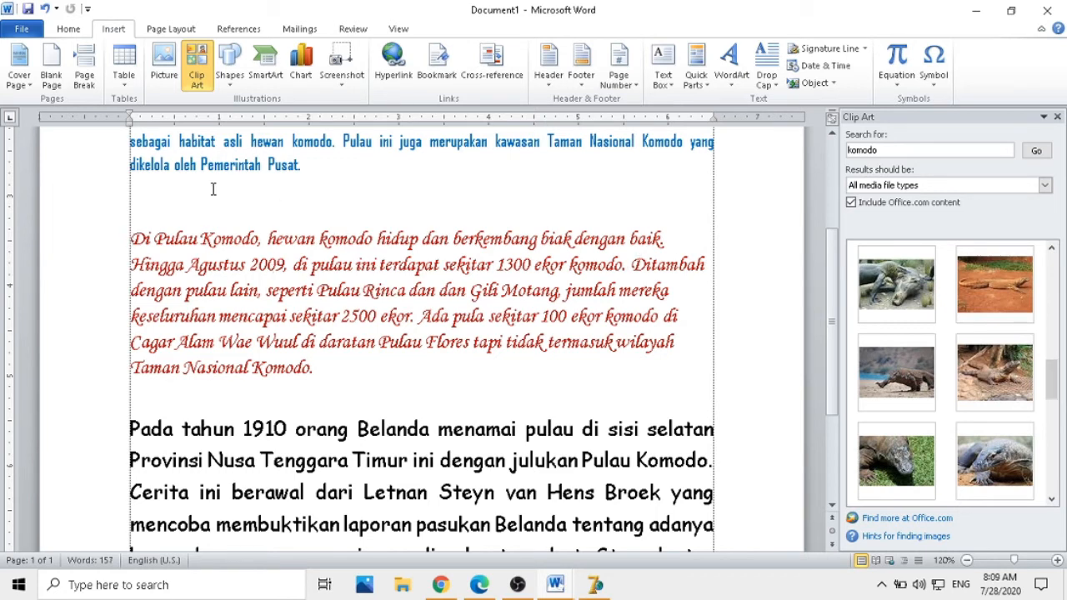
left_click(164, 63)
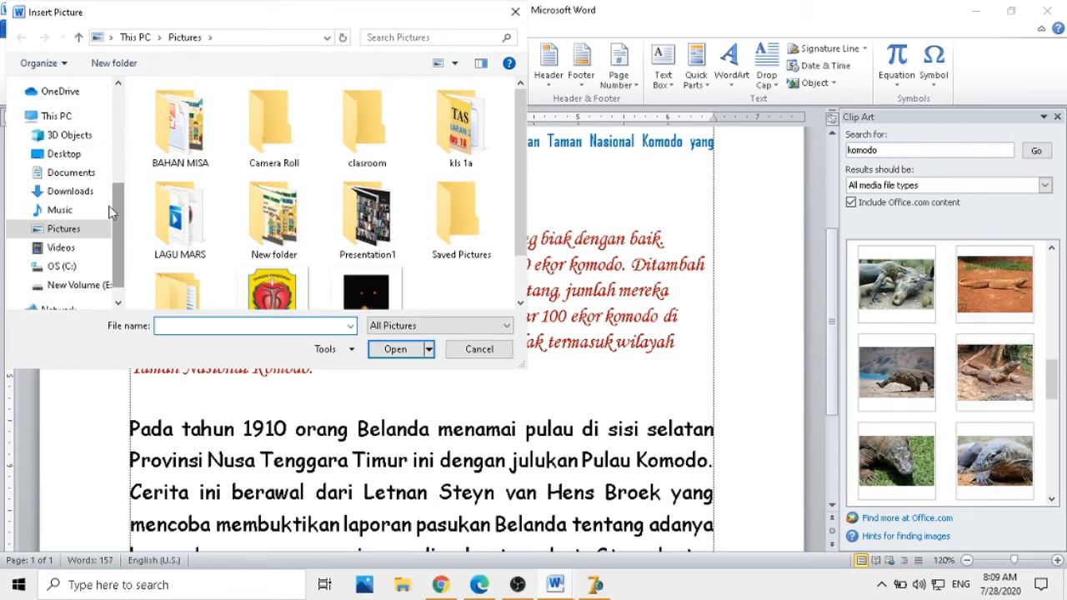
left_click(83, 194)
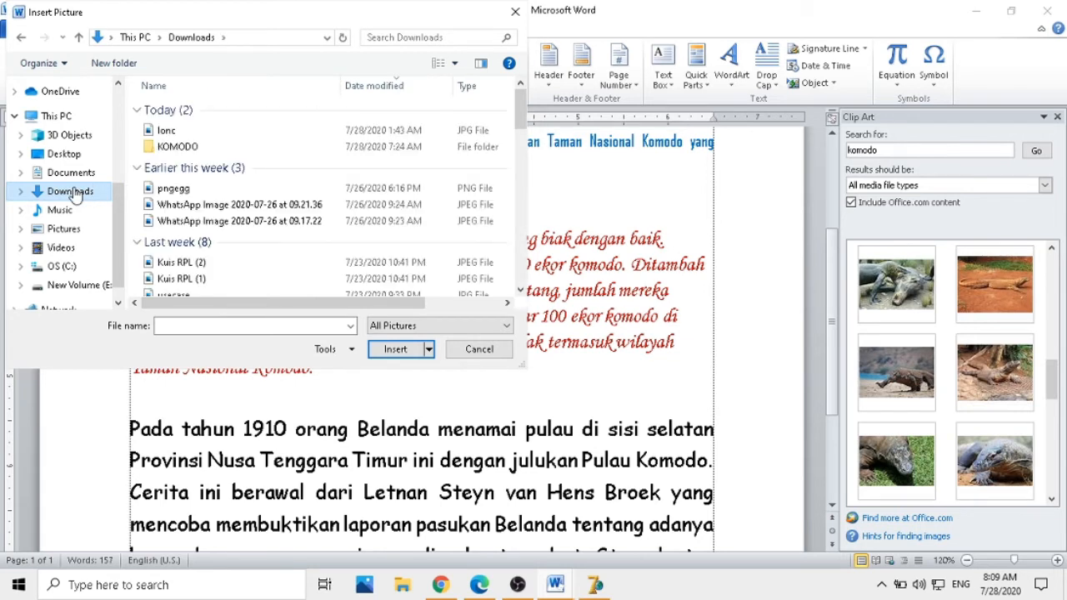
double_click(185, 149)
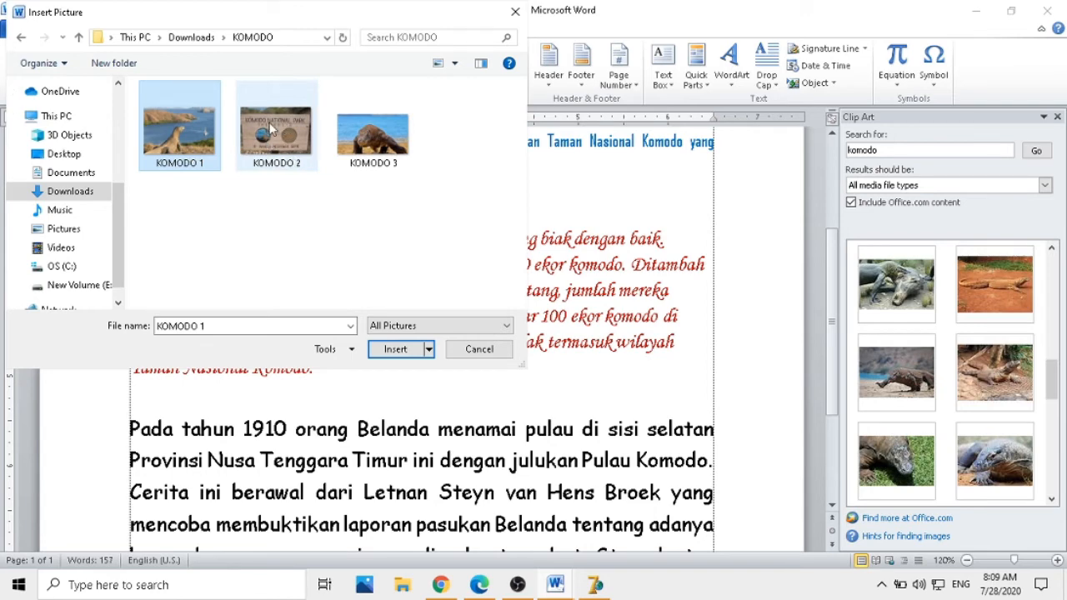
left_click(269, 126)
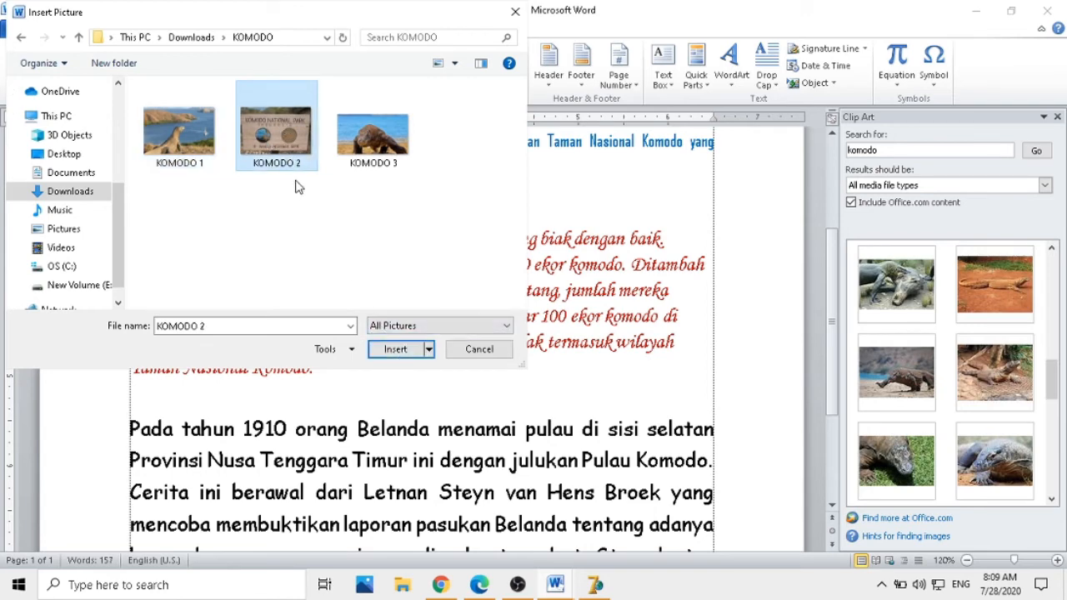
left_click(397, 350)
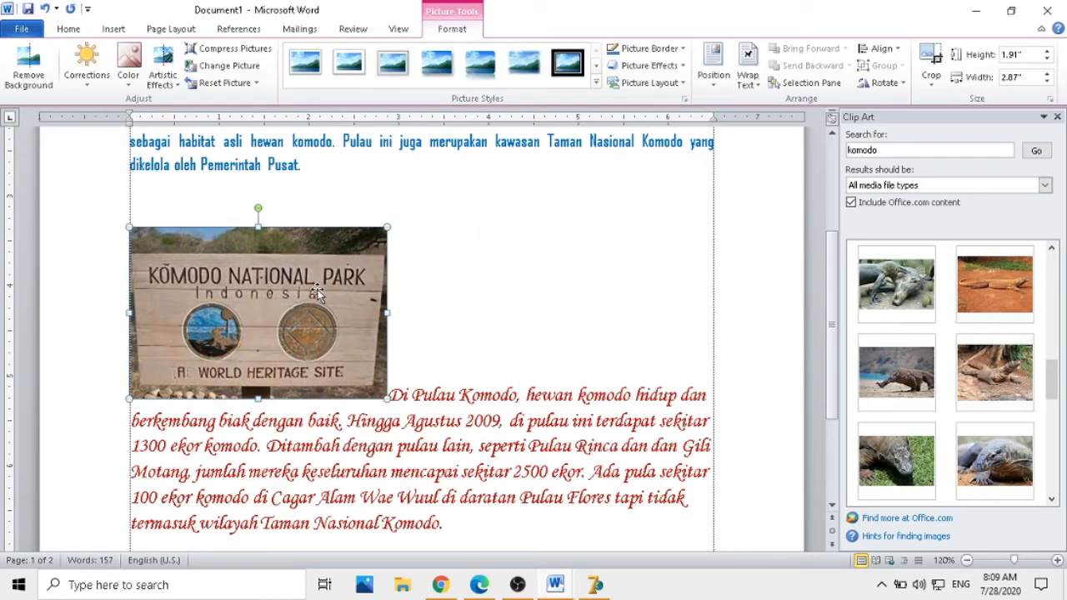
Step: Set the text wrapping of the Komodo National Park sign picture to Square
left_click(327, 378)
left_click(413, 229)
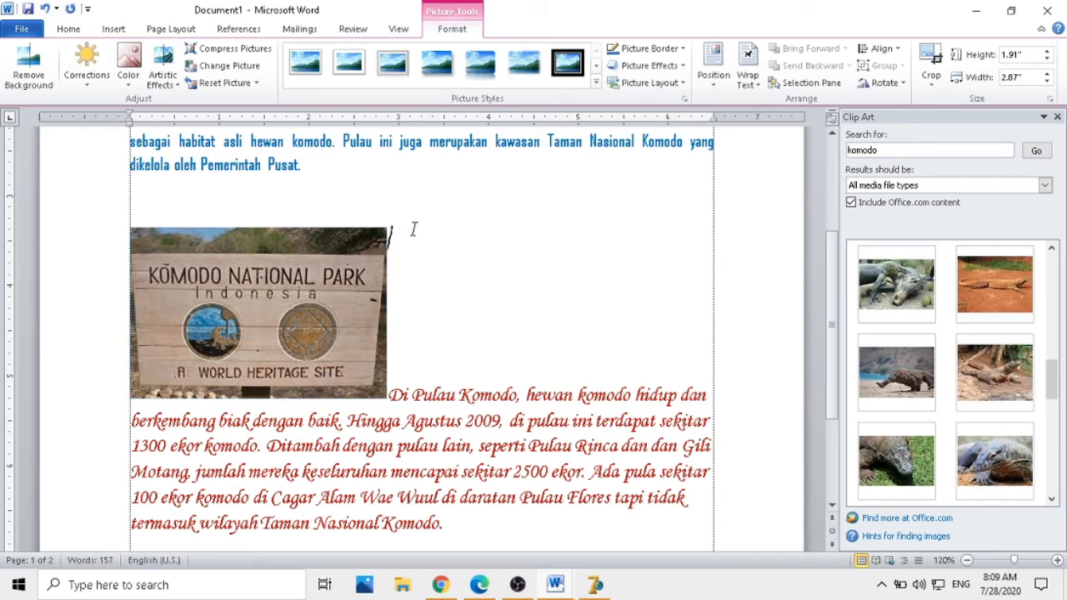
left_click(359, 260)
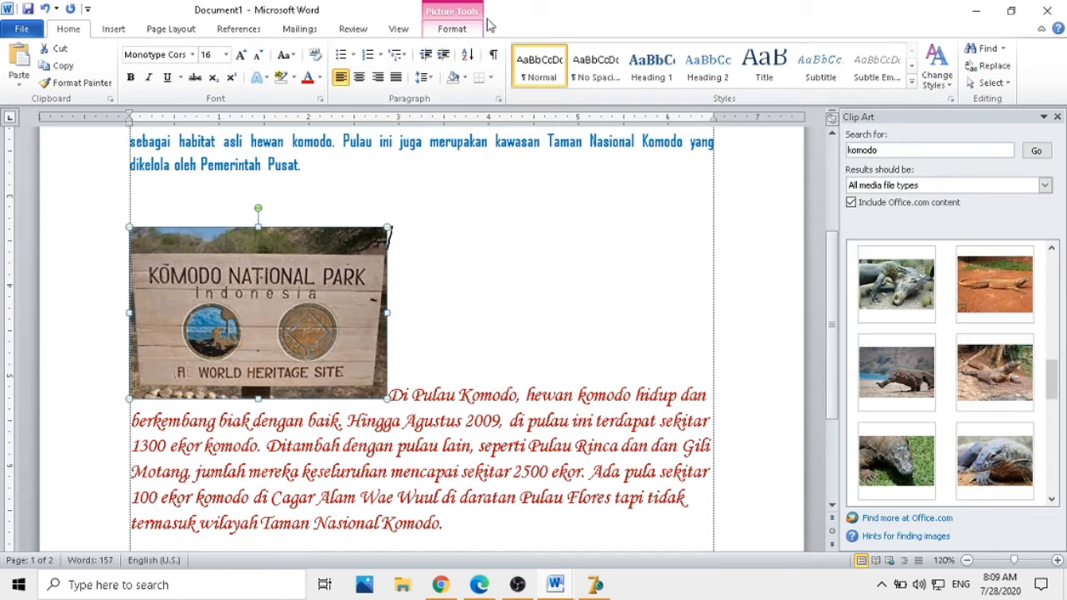
left_click(465, 32)
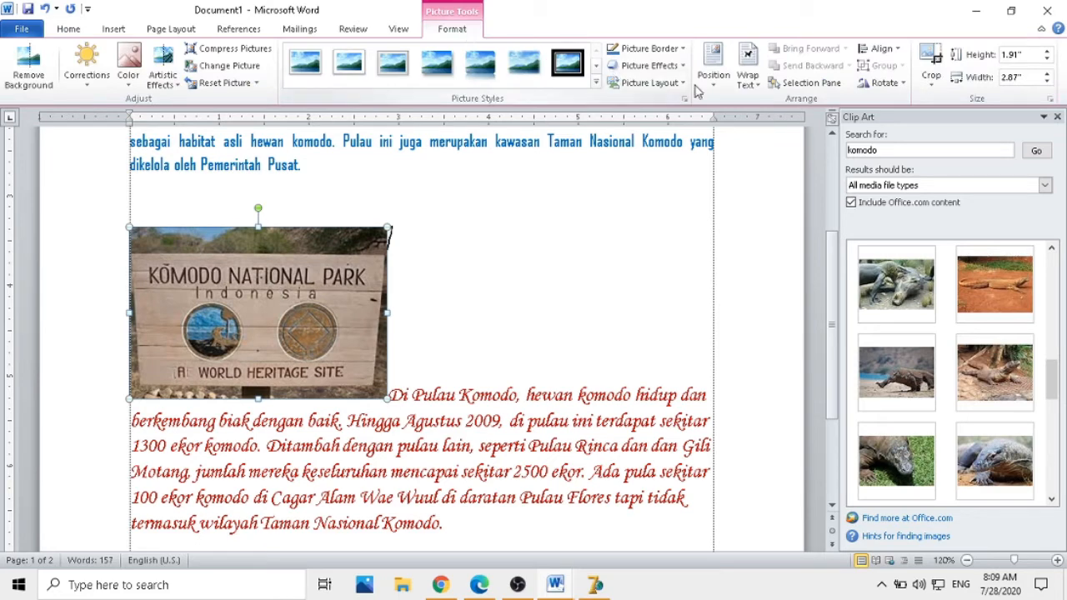
left_click(748, 83)
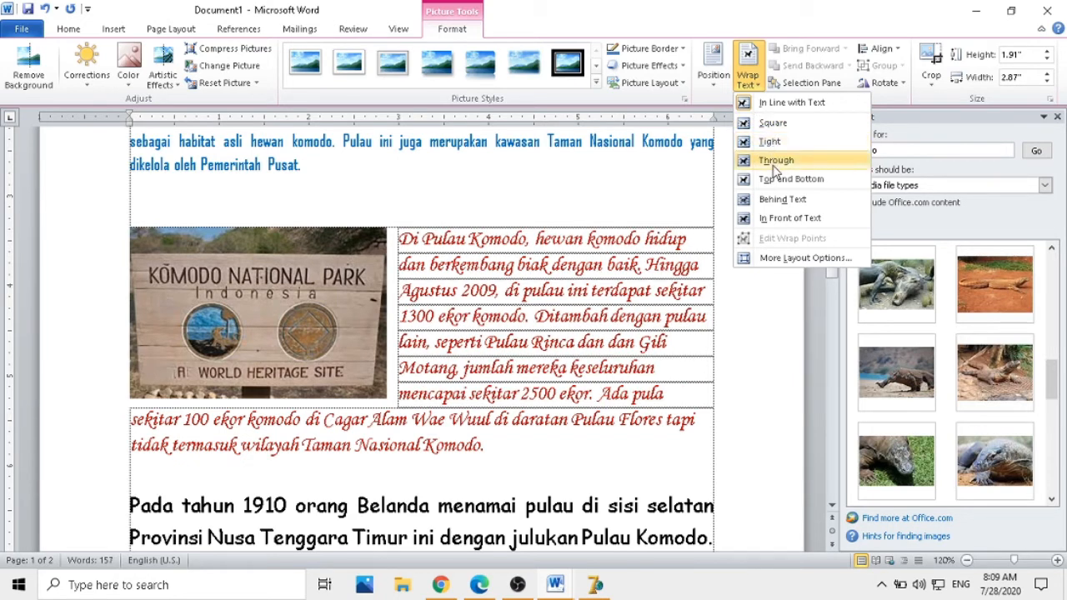
left_click(774, 123)
Step: Shrink the sign picture to about 1.45" high by 2.17" wide, nudging it slightly down and reapplying Square wrapping
left_click_drag(387, 399, 325, 354)
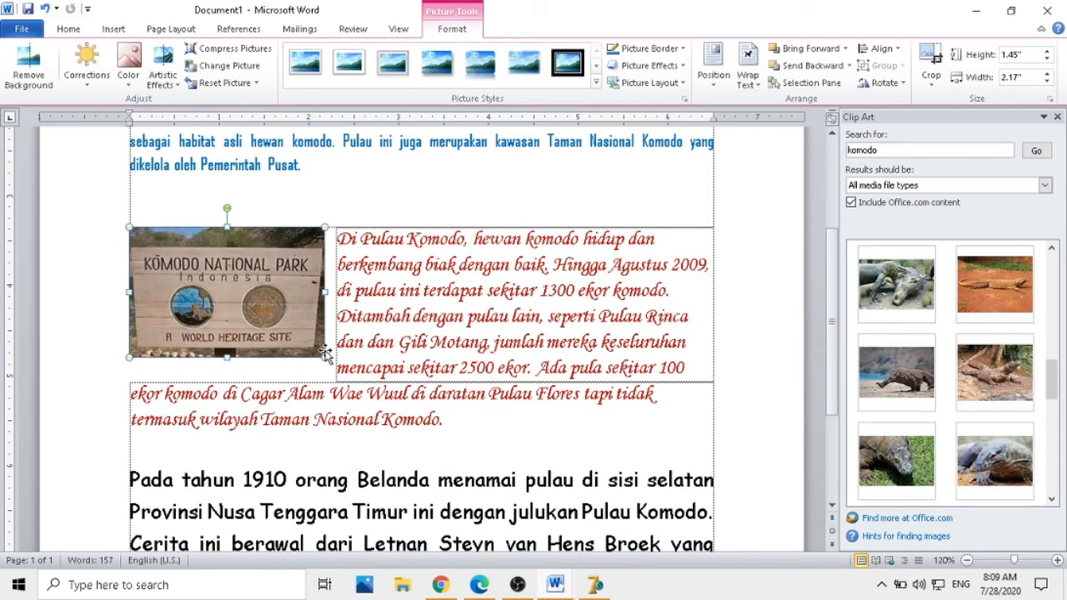
mouse_move(282, 297)
left_mouse_down()
mouse_move(283, 317)
mouse_move(285, 301)
left_mouse_up()
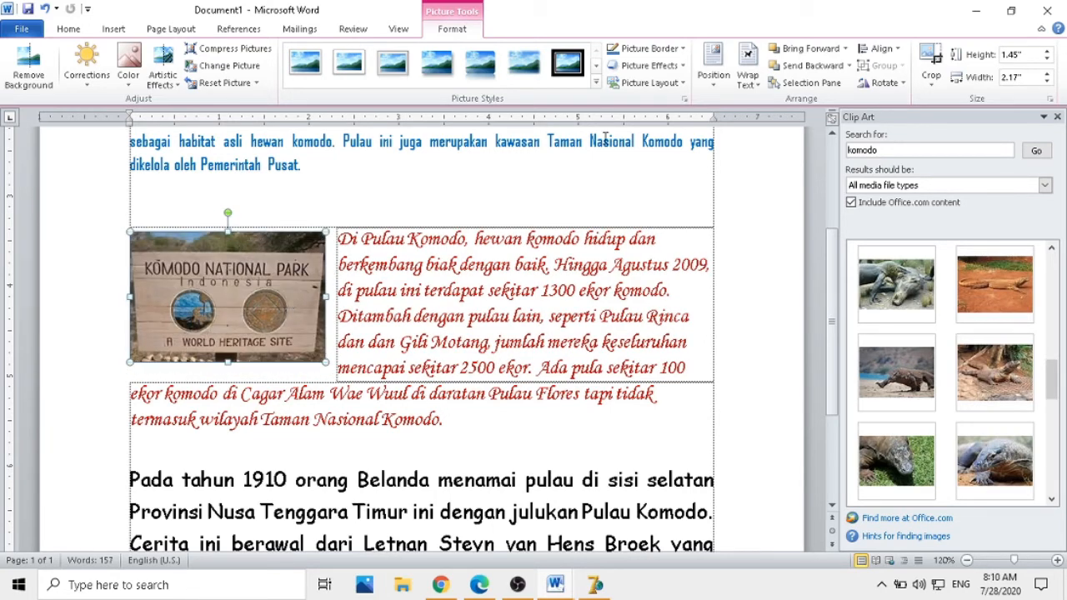
left_click(746, 74)
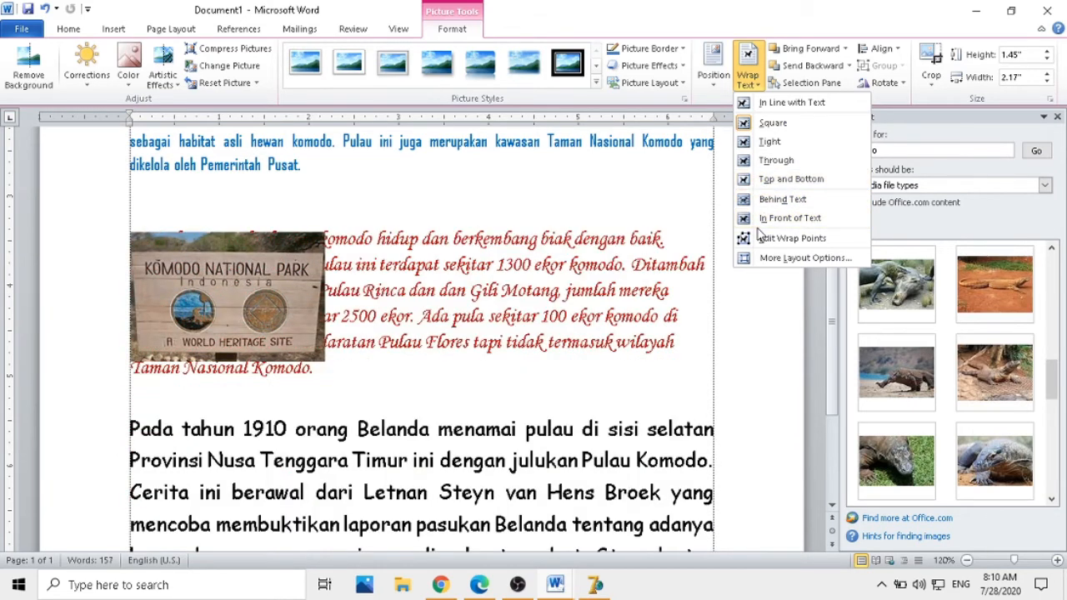
left_click(760, 125)
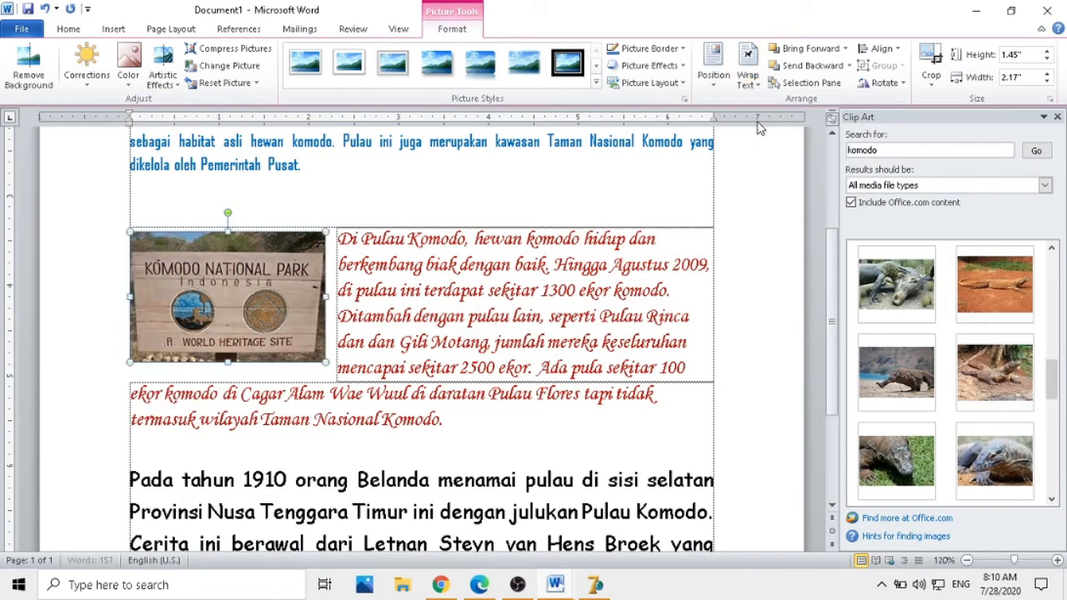
left_click(358, 268)
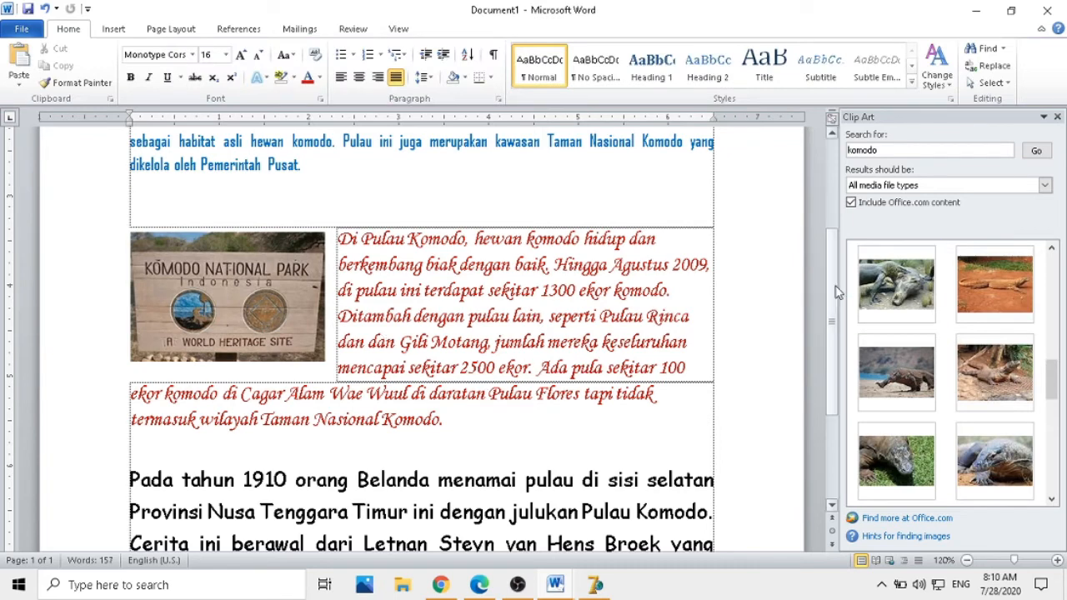
Step: Give the sign picture the simple white frame style and resize it to about 1.4" high by 2.1" wide
left_click_drag(831, 304, 831, 344)
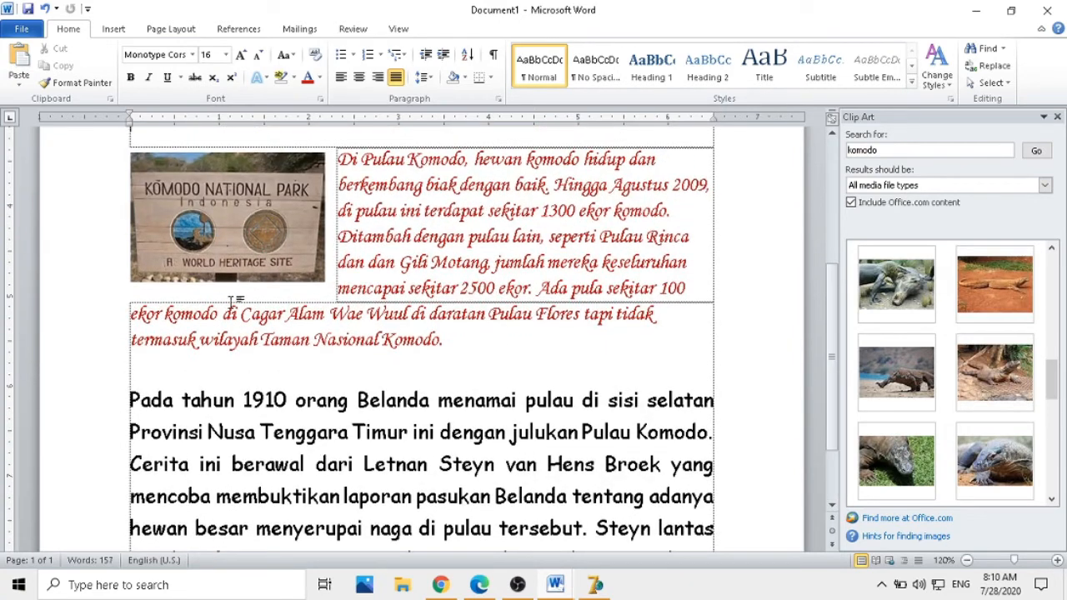
left_click(240, 266)
left_click_drag(325, 283, 338, 290)
left_click(435, 65)
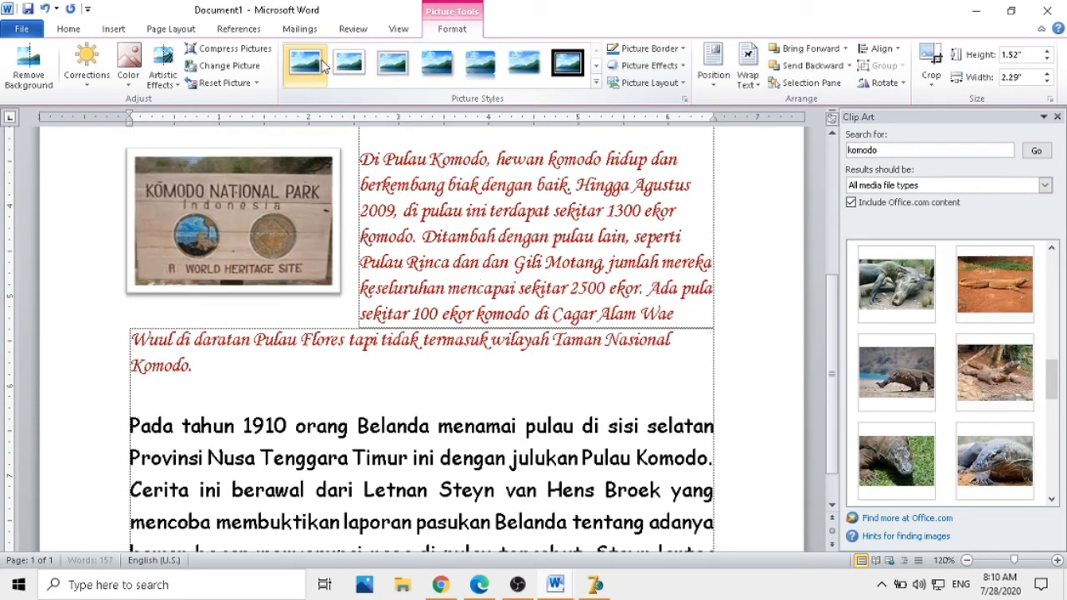
left_click(595, 83)
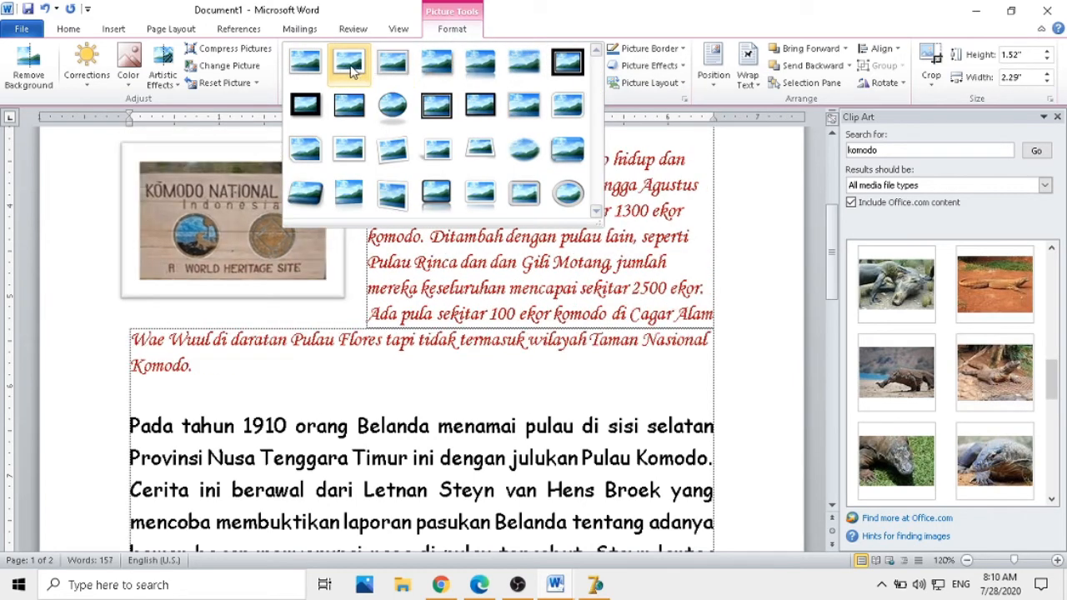
left_click(302, 65)
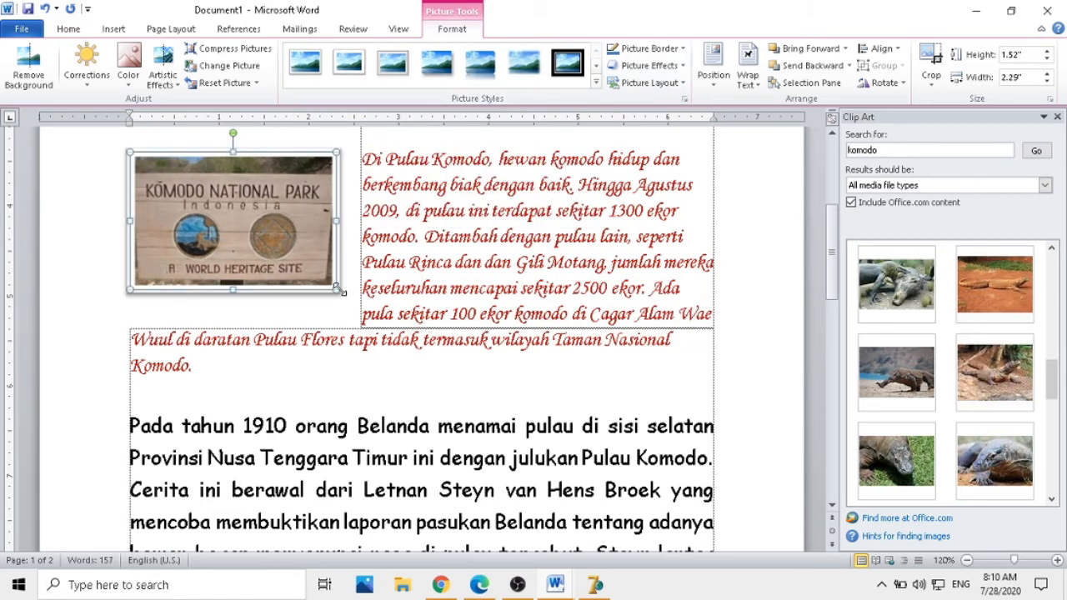
left_click_drag(336, 292, 321, 280)
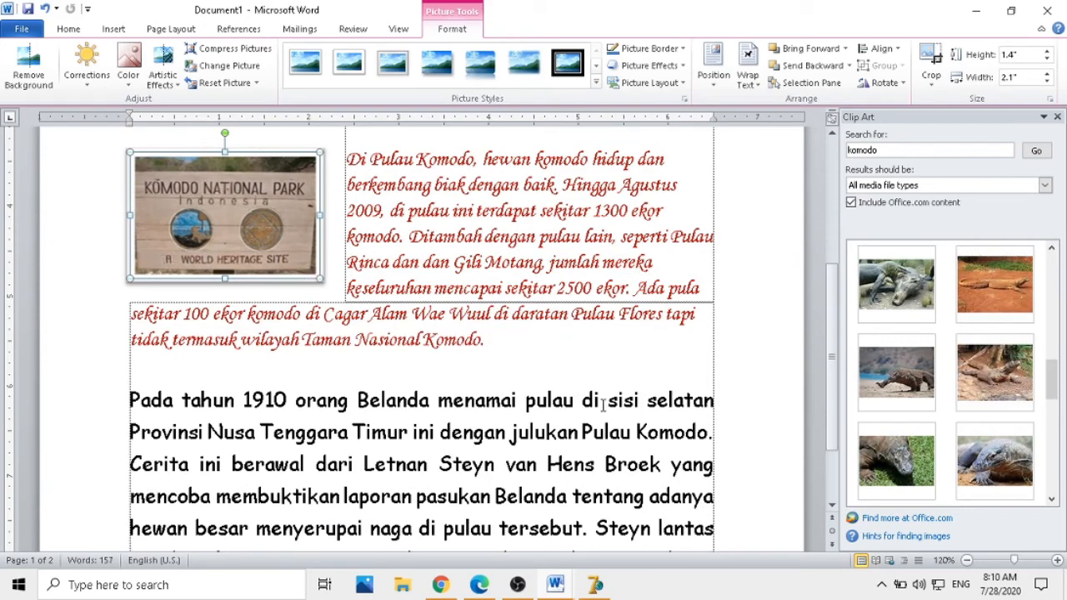
Step: Apply the simple white frame picture style to the island picture below the title
left_click_drag(833, 365, 833, 228)
left_click(384, 268)
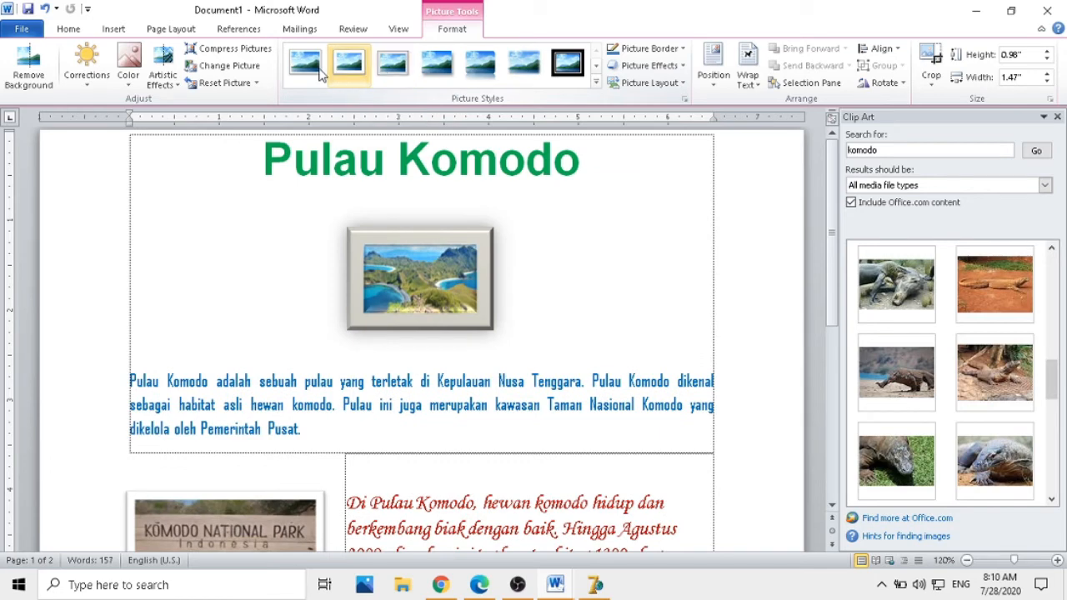
left_click(293, 75)
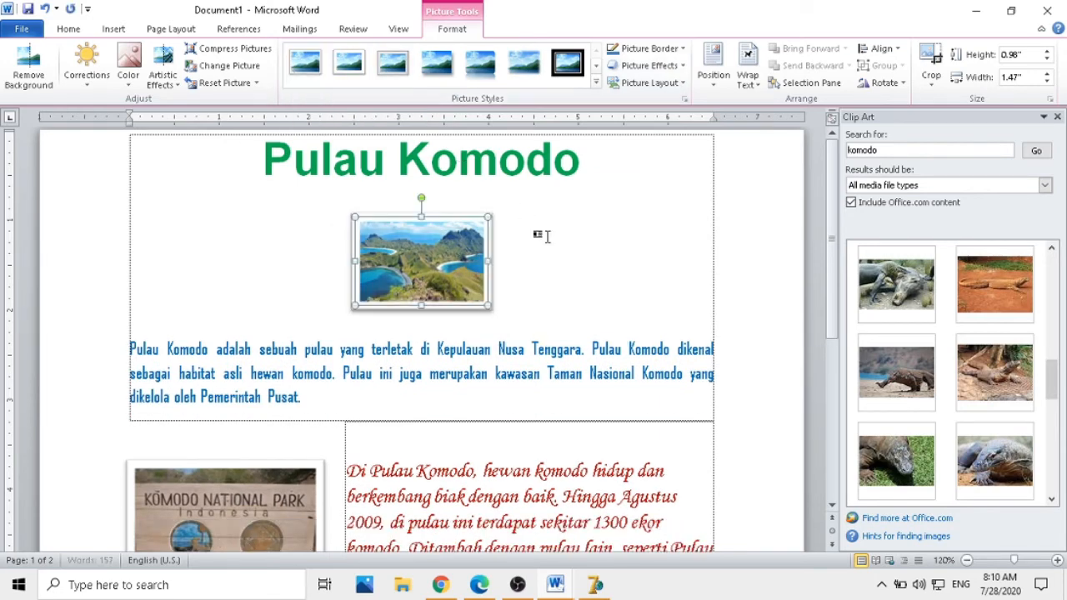
left_click(755, 240)
Step: Change the sign picture's style to the frameless rectangle with a soft shadow all around and move it slightly up
left_click_drag(832, 244, 838, 266)
double_click(225, 429)
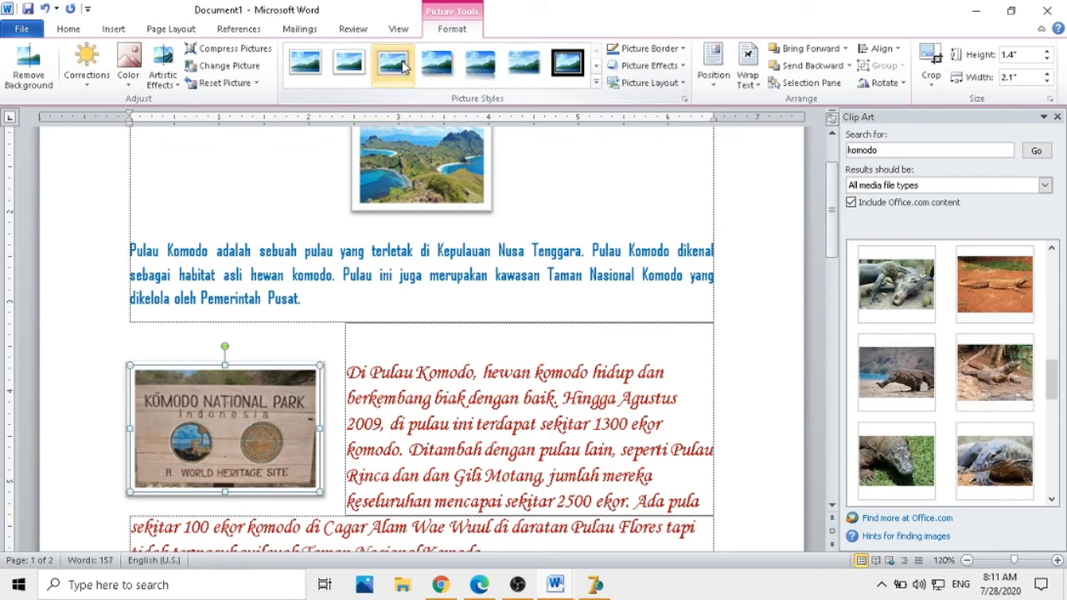
left_click(596, 82)
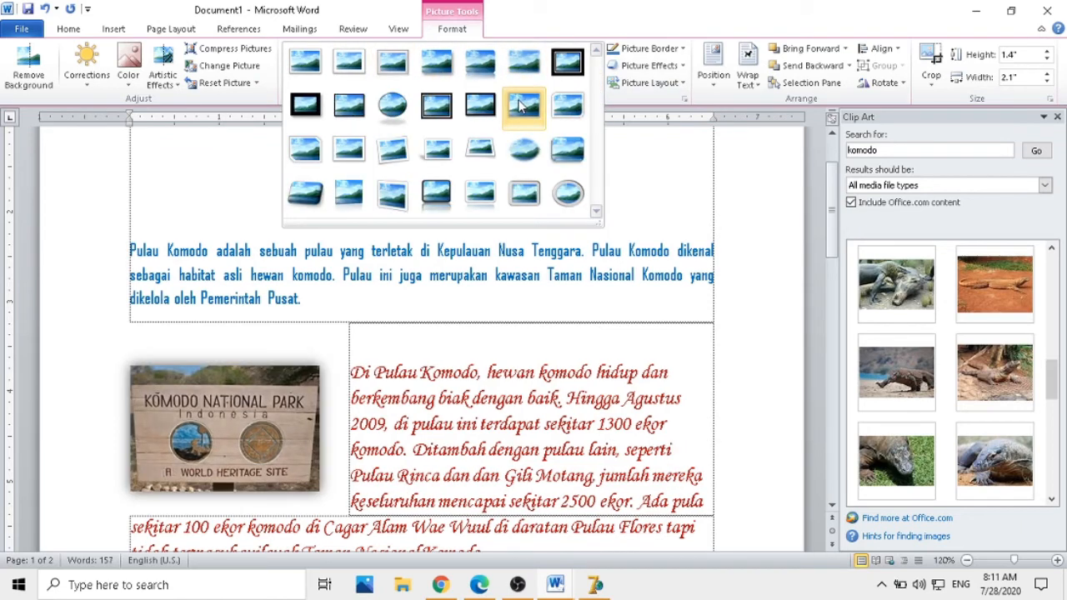
left_click(519, 104)
mouse_move(258, 421)
left_mouse_down()
mouse_move(265, 398)
mouse_move(260, 411)
left_mouse_up()
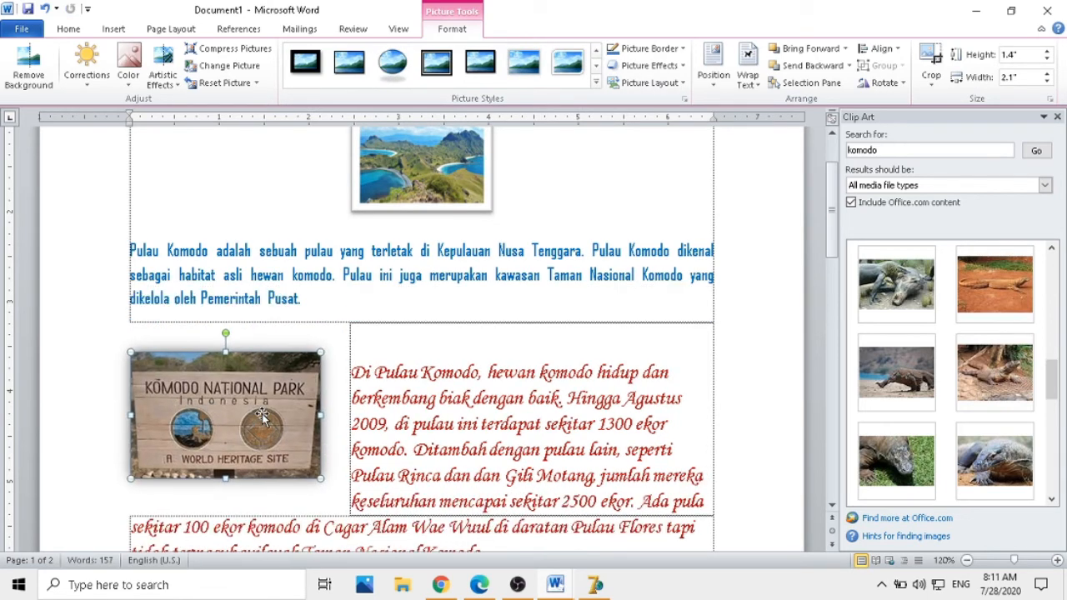
Step: Change the document's paper size to Legal 8 1/2 x 14 in
left_click_drag(833, 220, 843, 310)
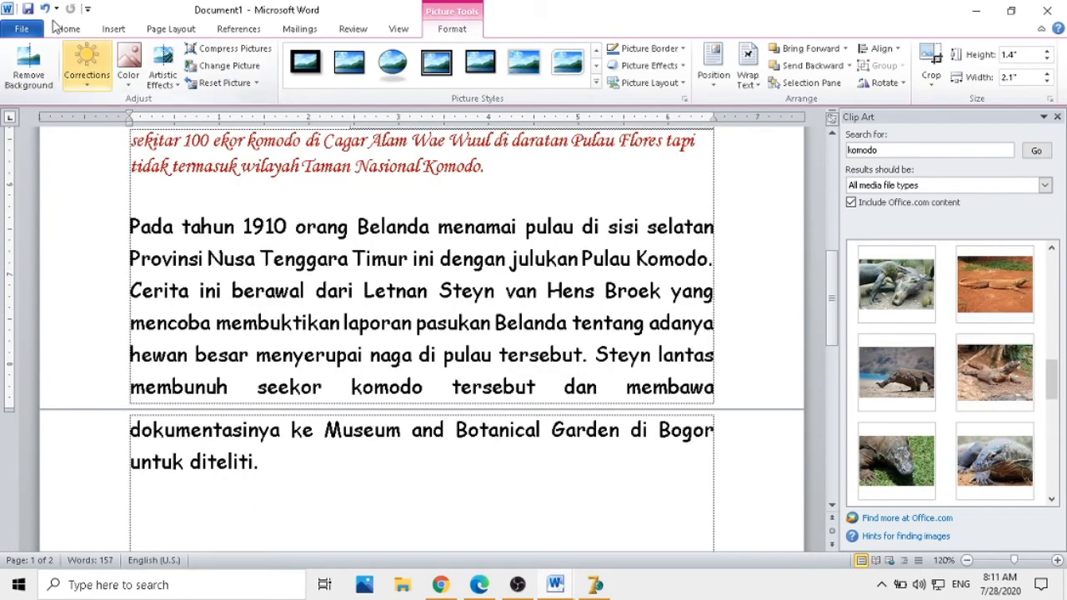
left_click(170, 30)
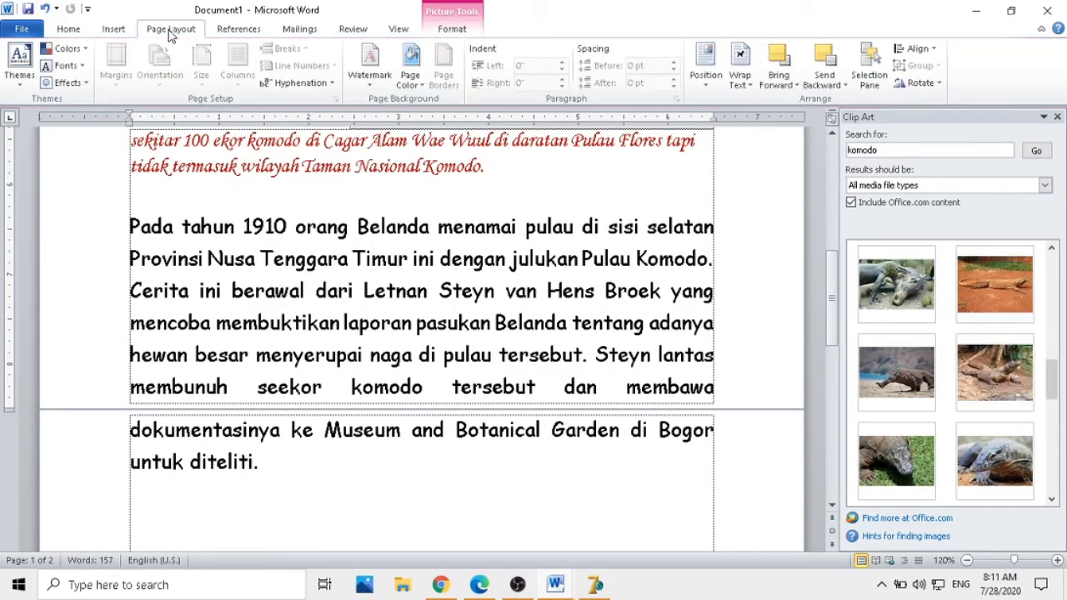
left_click(379, 349)
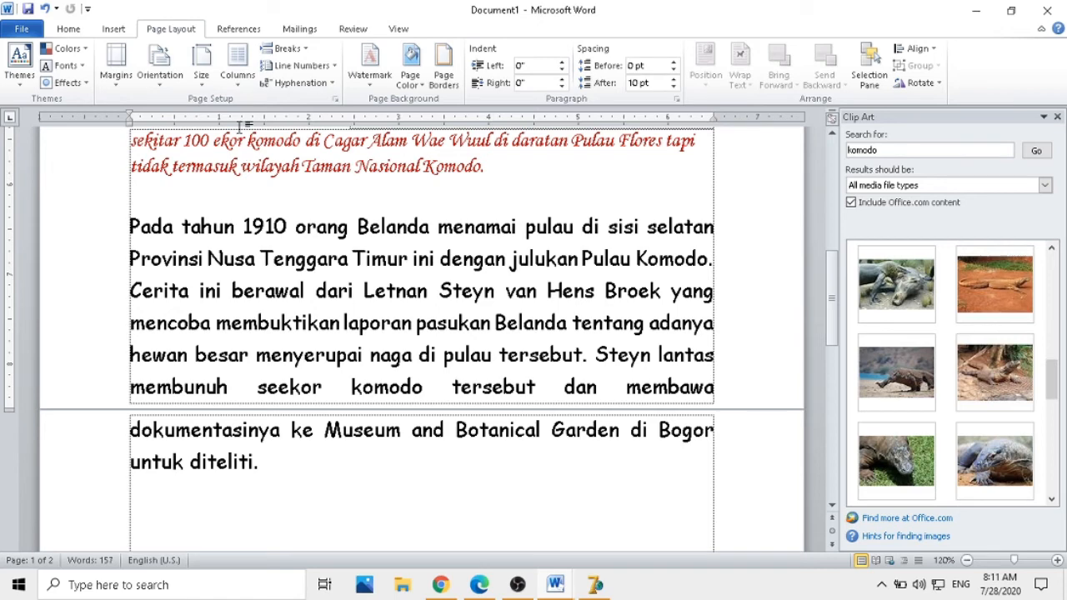
left_click(202, 77)
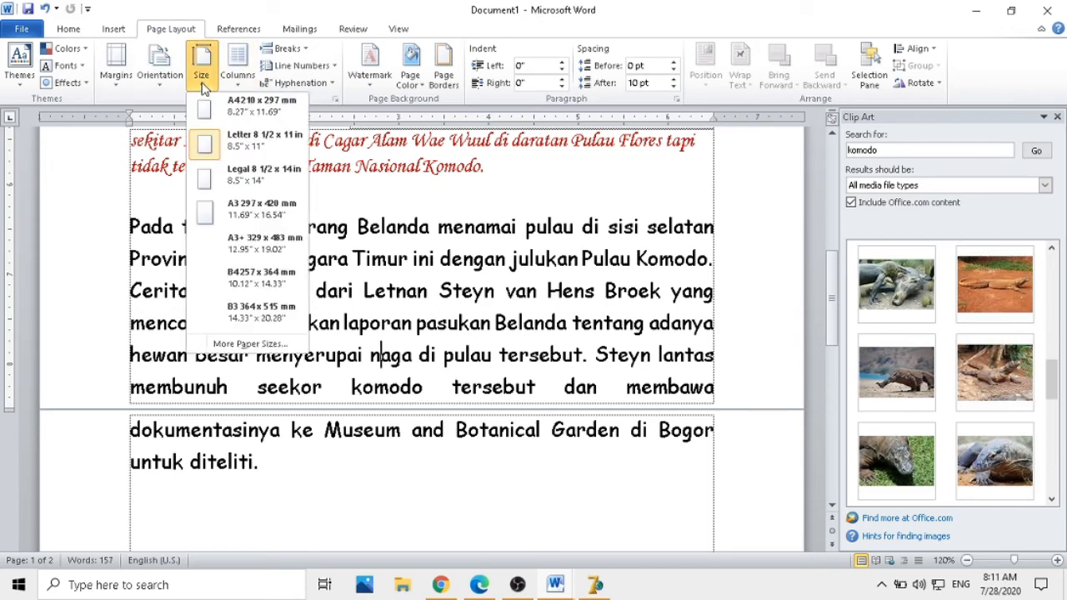
left_click(264, 174)
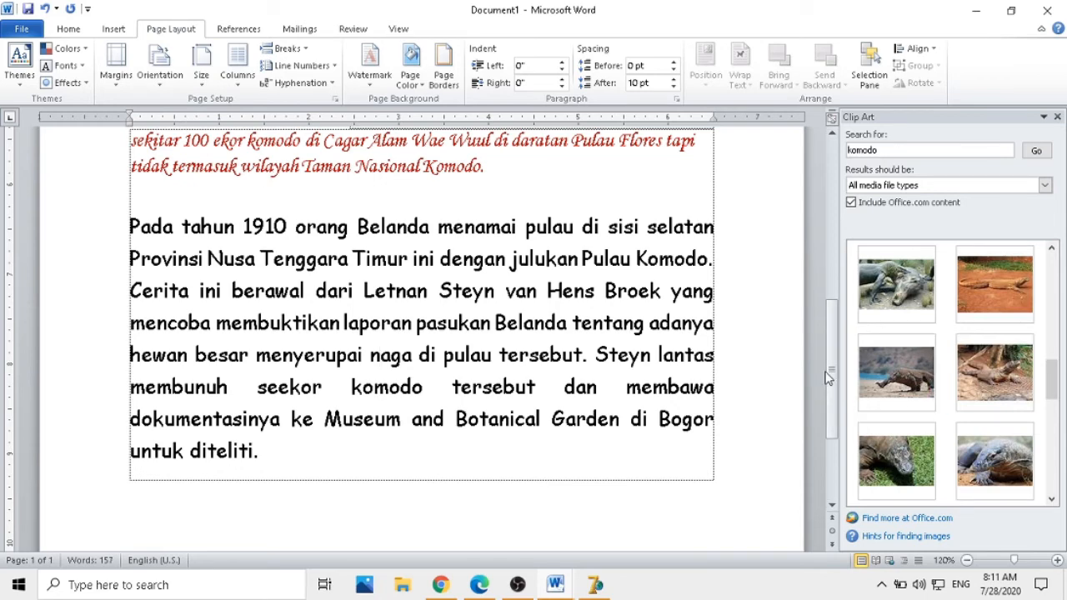
Step: Reapply the Legal 8 1/2 x 14 in paper size to the document
left_click_drag(832, 333, 825, 204)
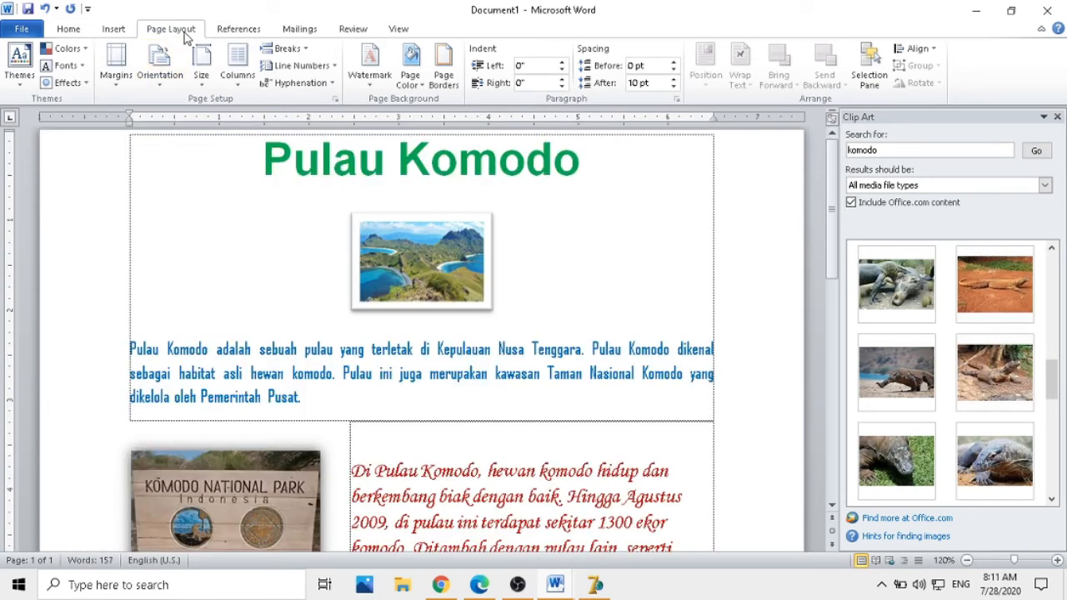
left_click(202, 79)
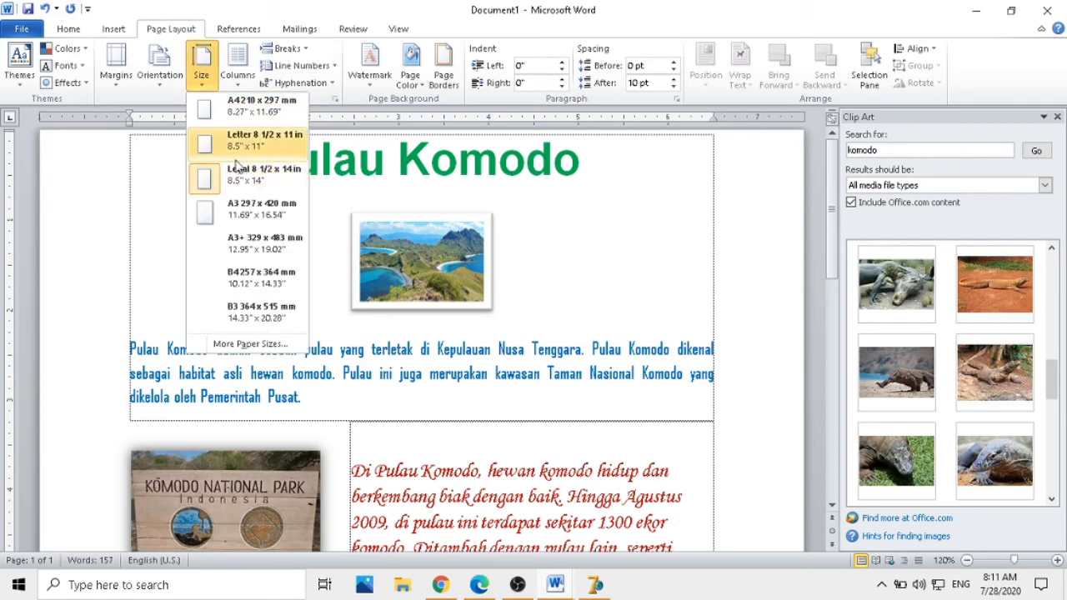
left_click(267, 175)
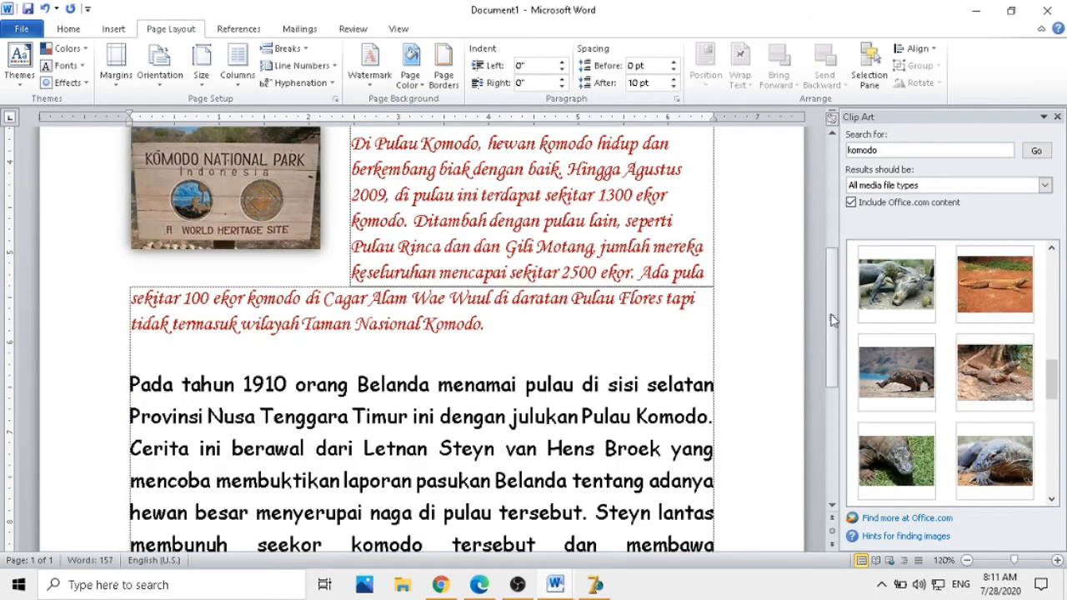
Step: Insert the picture KOMODO 3 after "adanya" in the last paragraph and resize it to about 1.67" high by 2.96" wide
left_click_drag(833, 321, 835, 362)
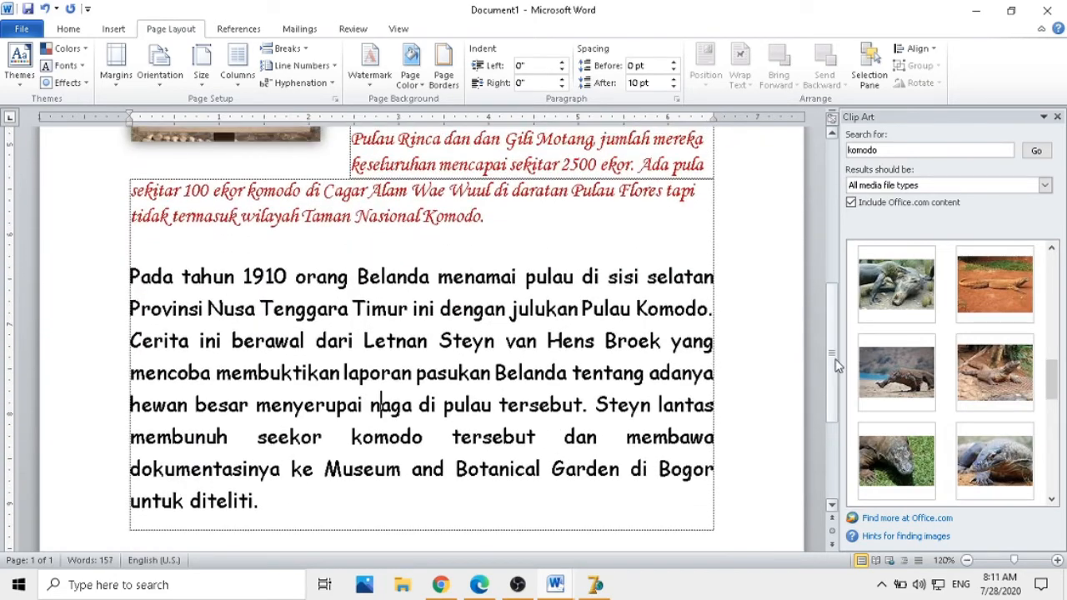
left_click(713, 373)
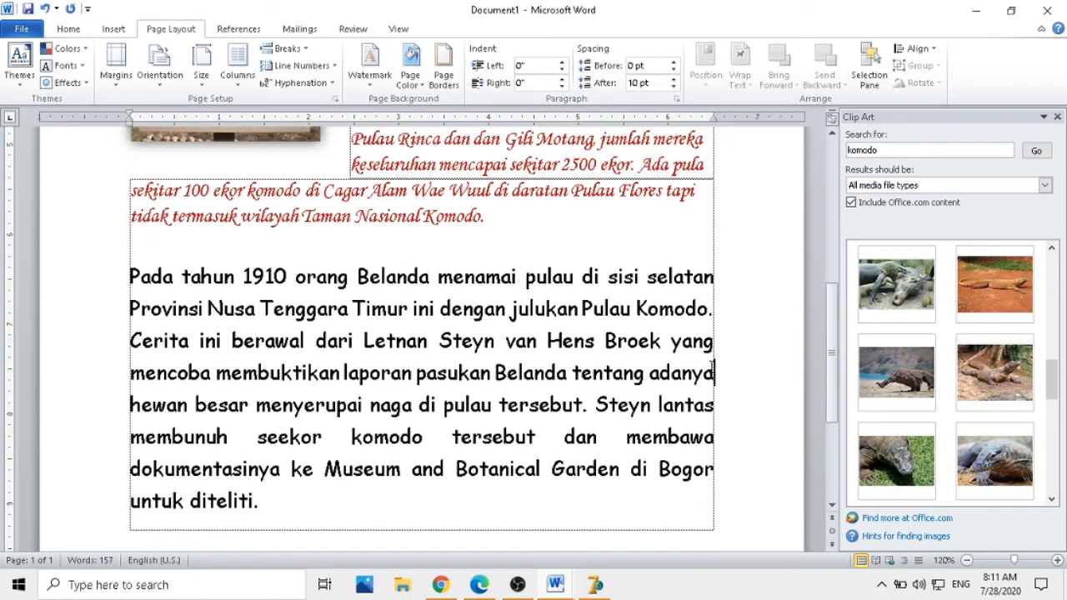
left_click(113, 28)
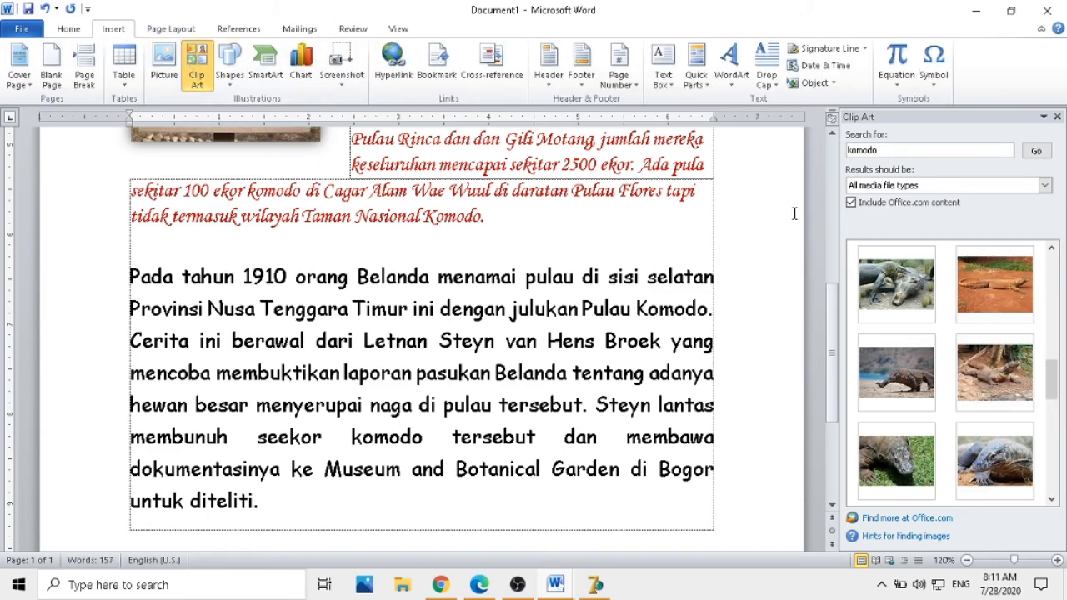
left_click(164, 53)
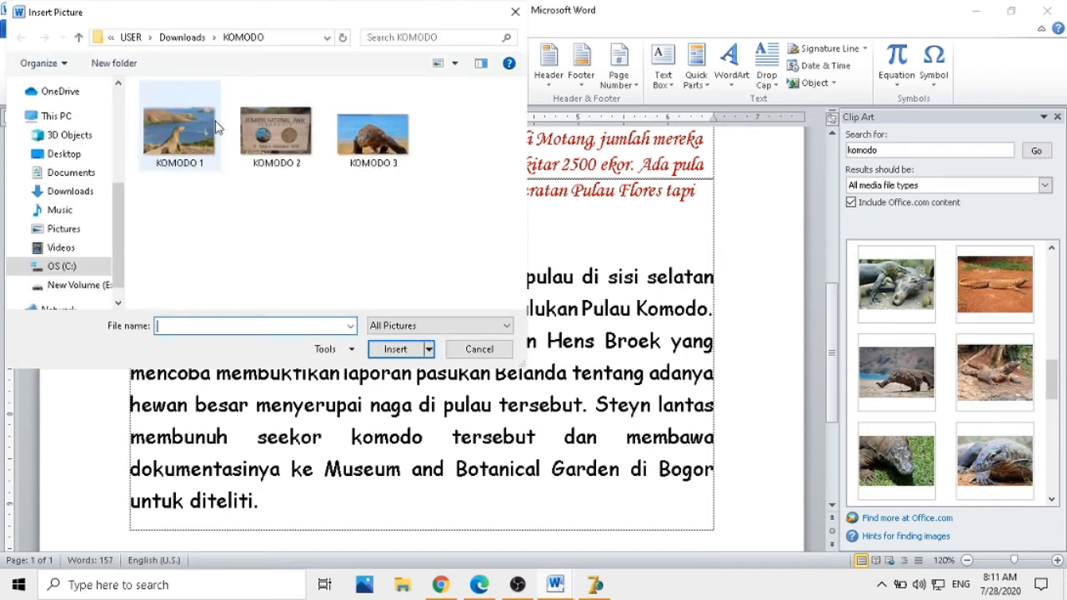
left_click(406, 161)
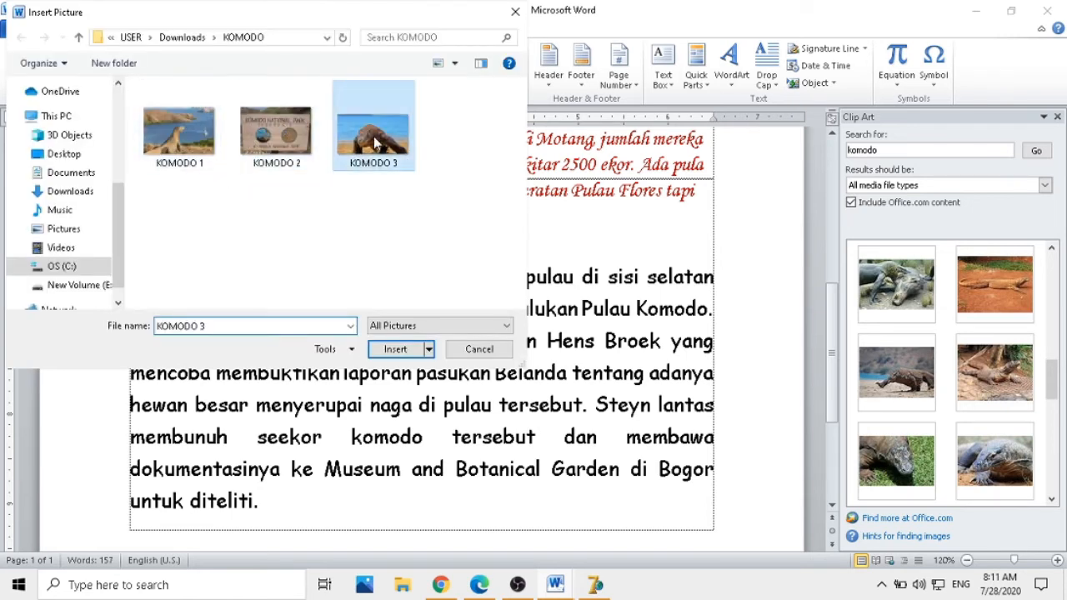
left_click(395, 349)
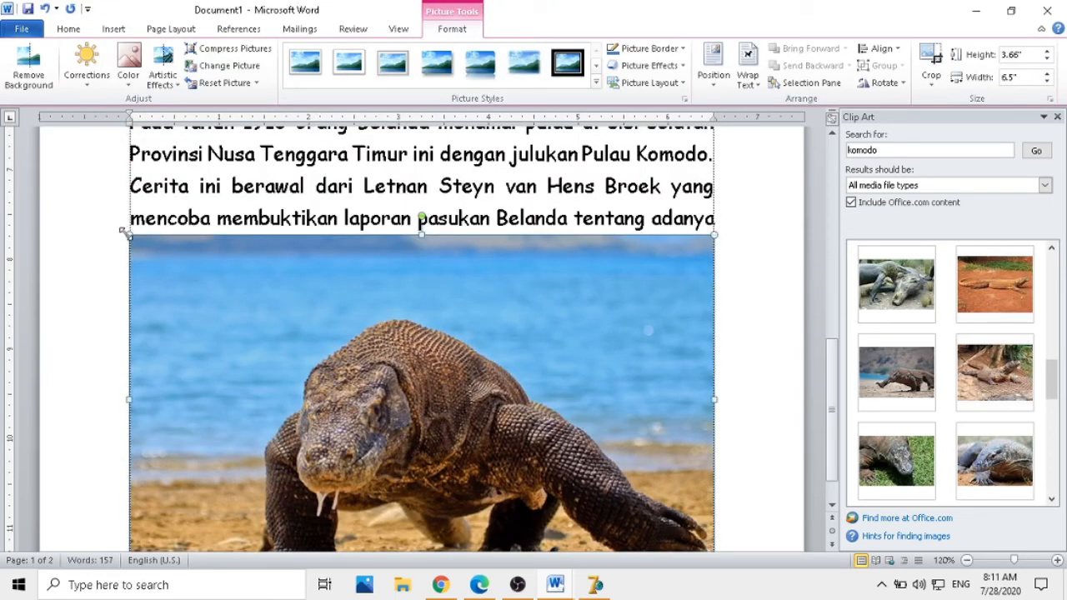
left_click_drag(129, 235, 550, 484)
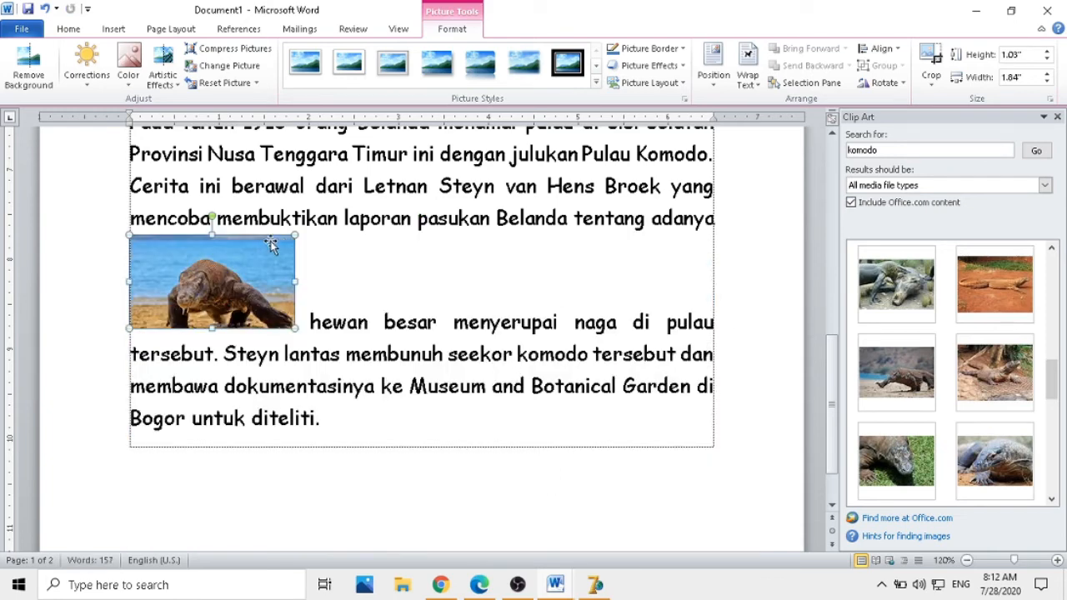
left_click_drag(292, 236, 350, 176)
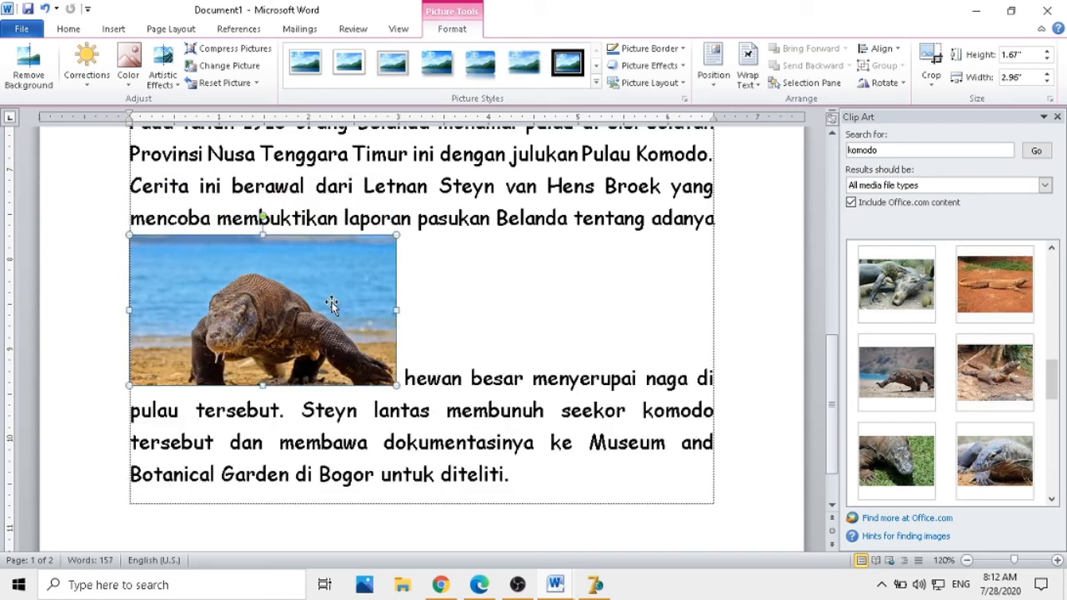
Step: Give the Komodo dragon picture square text wrapping and move it to the right side of the last paragraph, below the line ending in "yang"
left_click(748, 81)
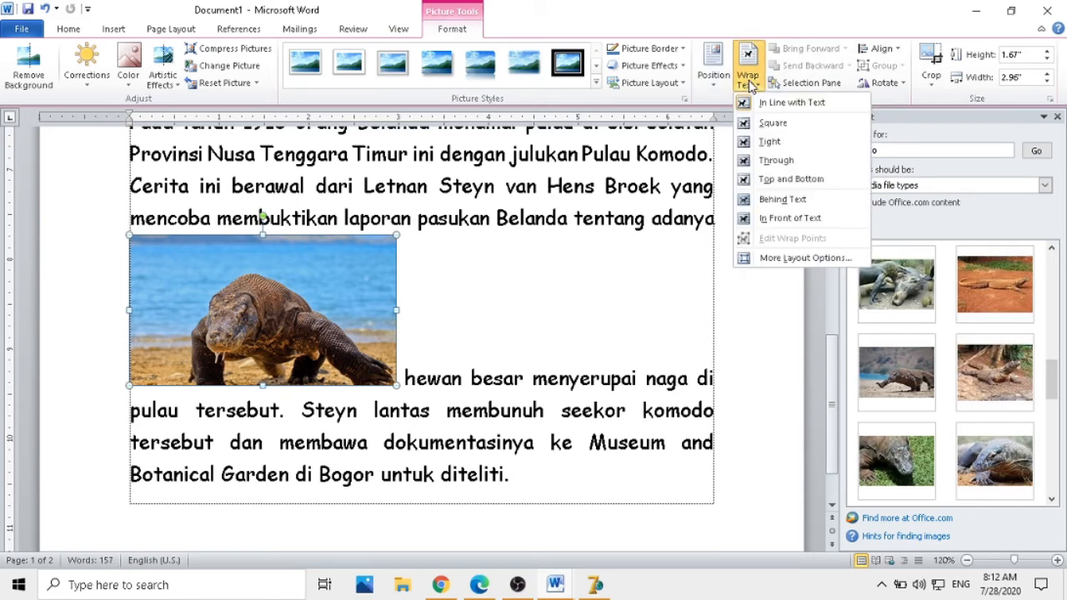
left_click(773, 123)
left_click_drag(362, 297, 673, 268)
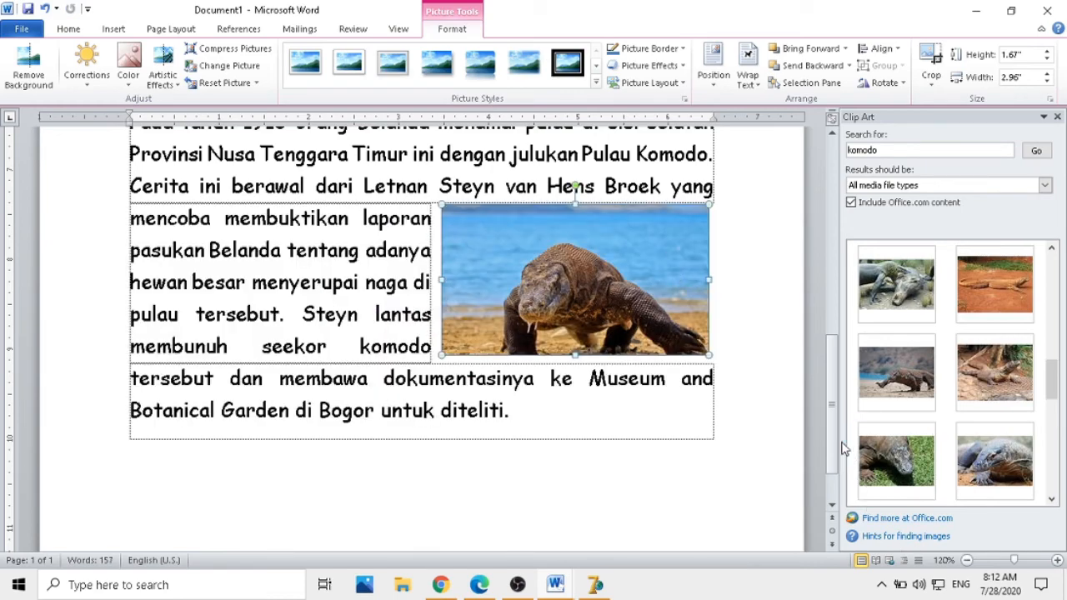